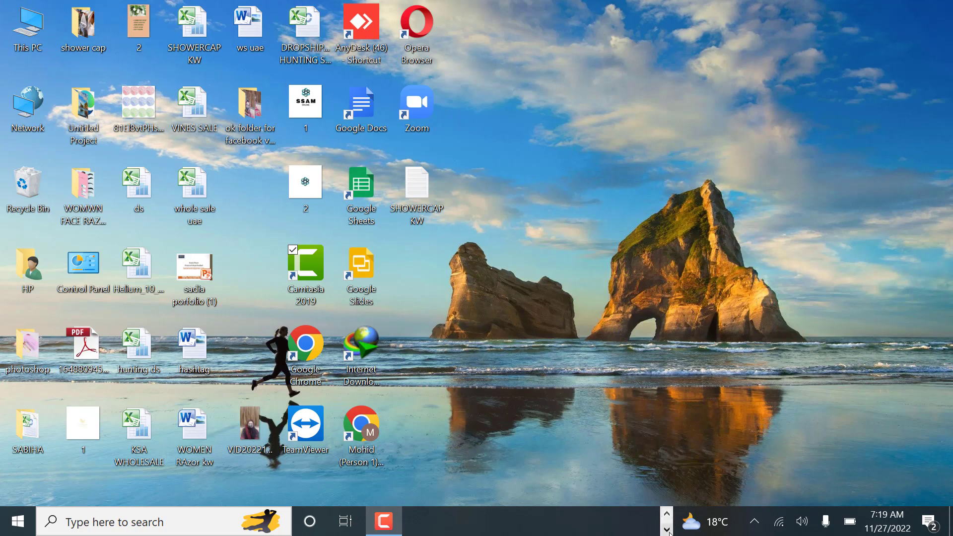
Switch to the Chrome window with the Helium 10 dashboard and open the Black Box product research tool.
{"action": "left_click", "coordinate": [668, 530]}
{"action": "left_click", "coordinate": [666, 514]}
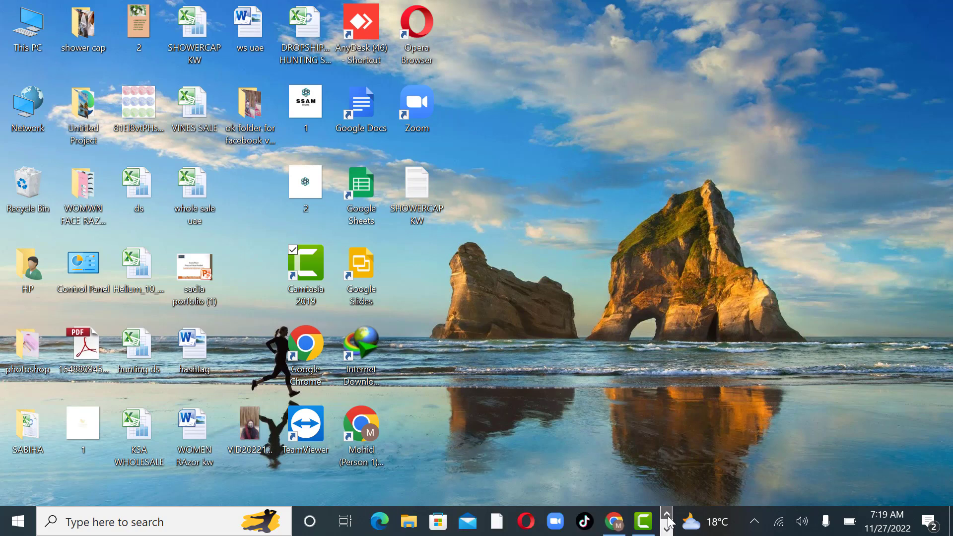
{"action": "left_click", "coordinate": [616, 530]}
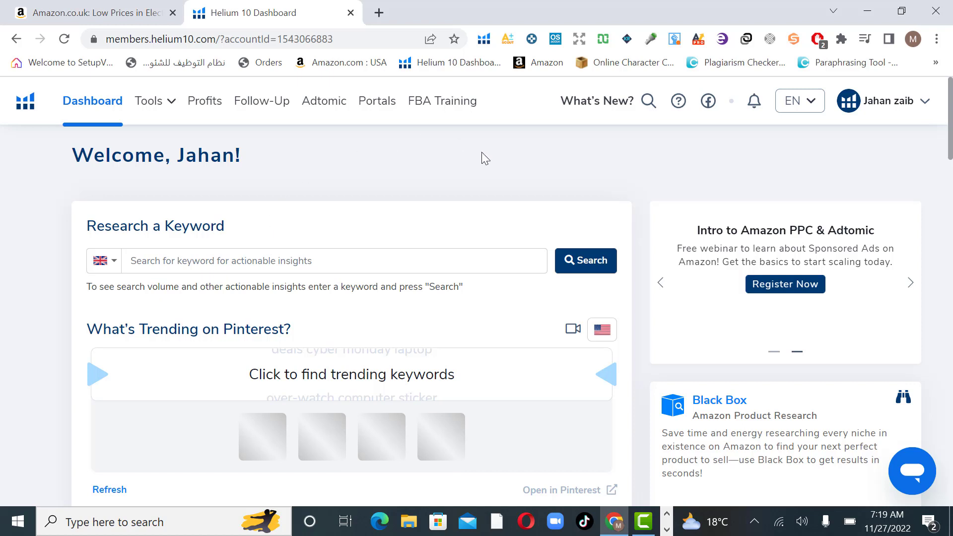
{"action": "left_click", "coordinate": [726, 412]}
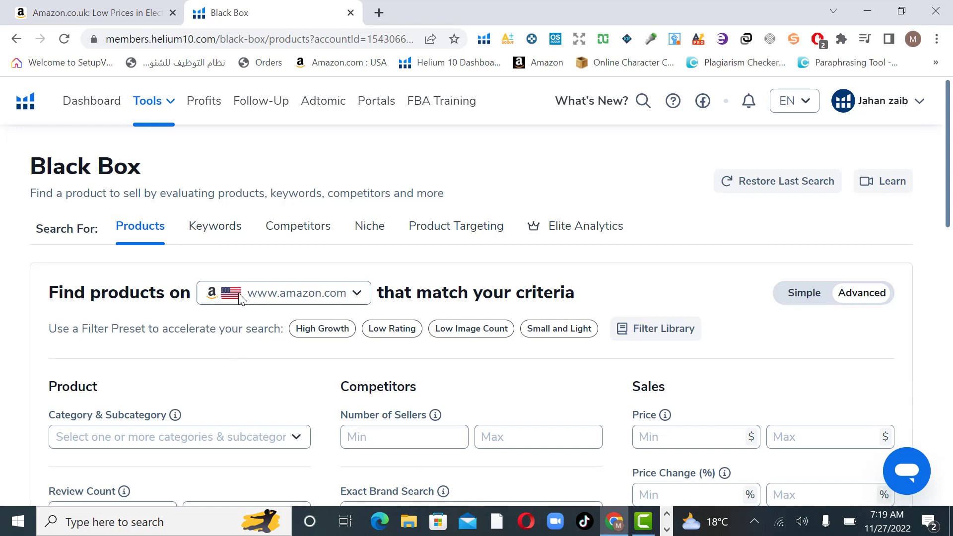
{"action": "left_click", "coordinate": [357, 294]}
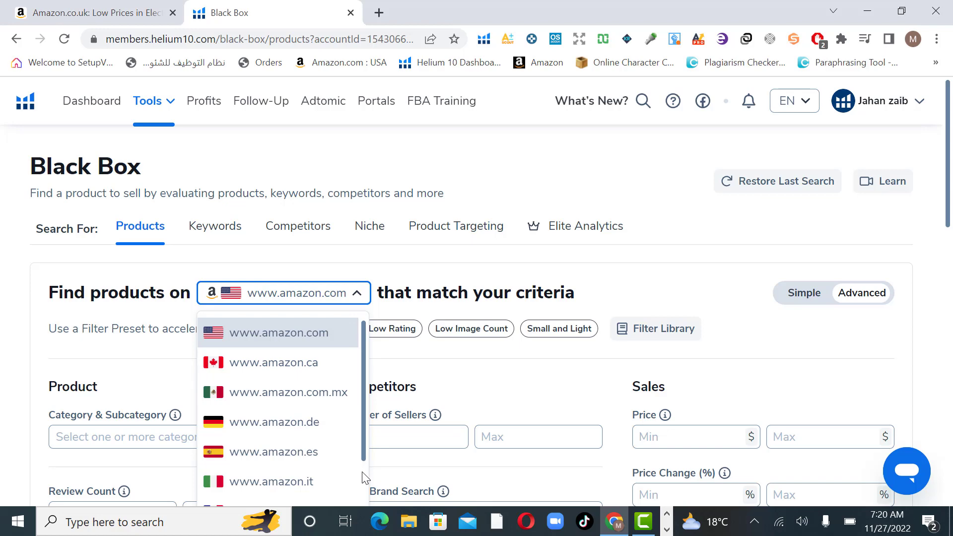
{"action": "scroll", "coordinate": [363, 469], "scroll_direction": "down", "scroll_amount": 4}
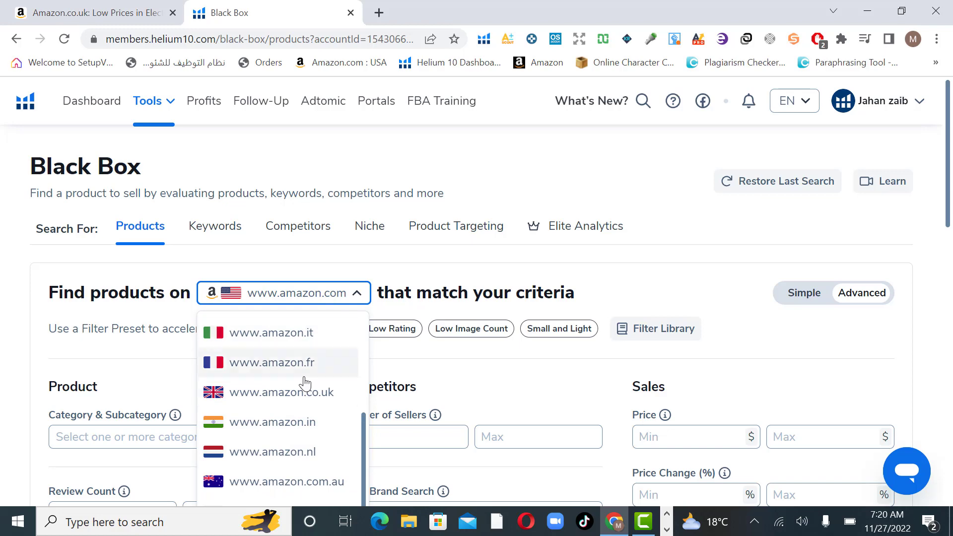
{"action": "left_click", "coordinate": [283, 393]}
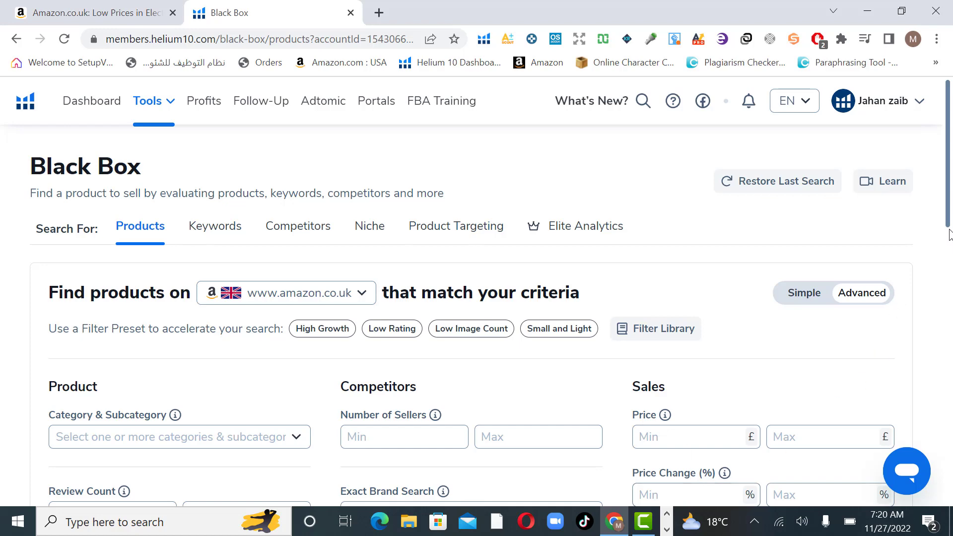
Select the Automotive and Baby Products categories in the Category & Subcategory filter.
{"action": "scroll", "coordinate": [949, 232], "scroll_direction": "down", "scroll_amount": 3}
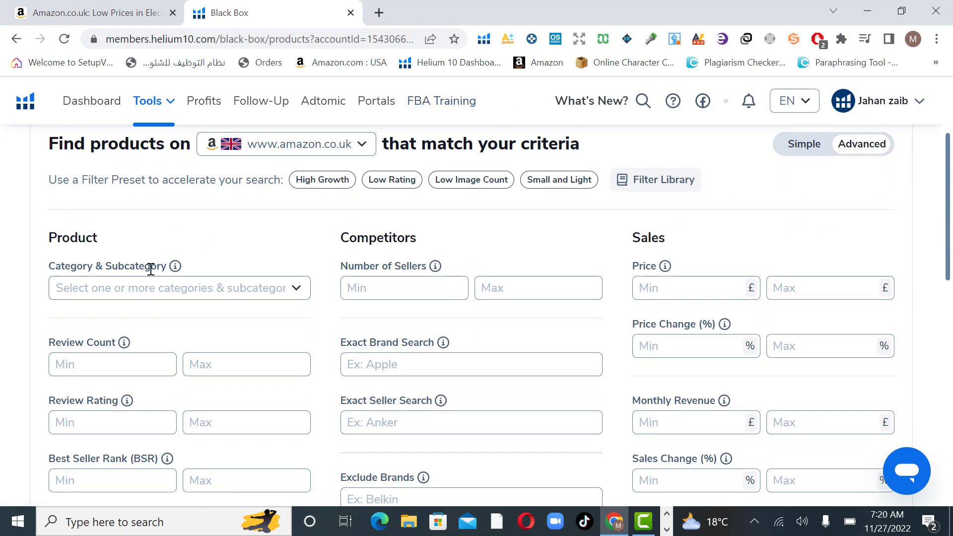
{"action": "left_click", "coordinate": [296, 291]}
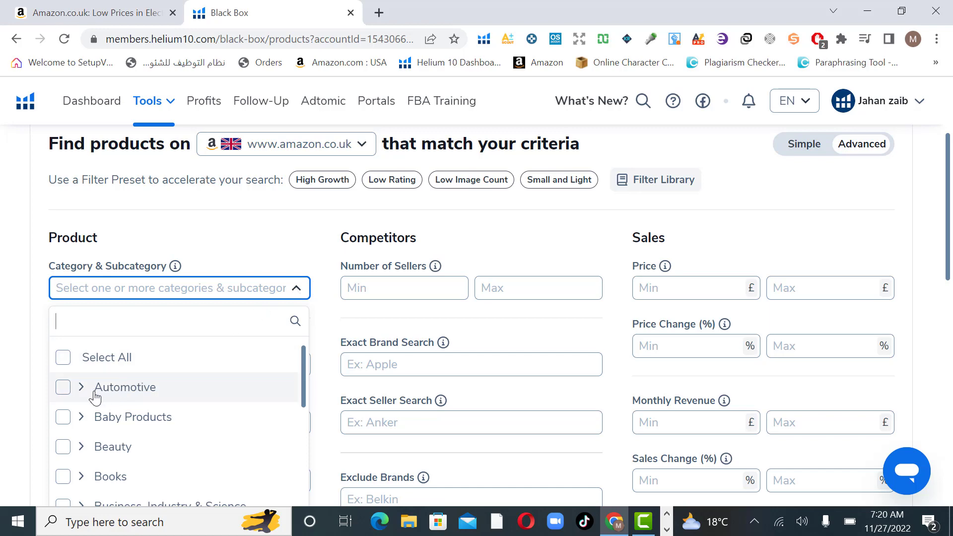
{"action": "left_click", "coordinate": [63, 388]}
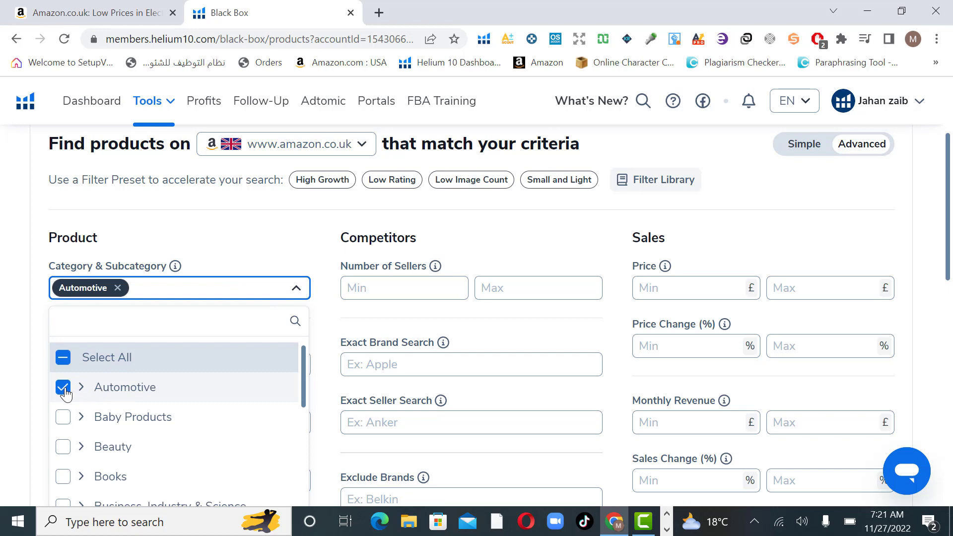
{"action": "left_click", "coordinate": [63, 422]}
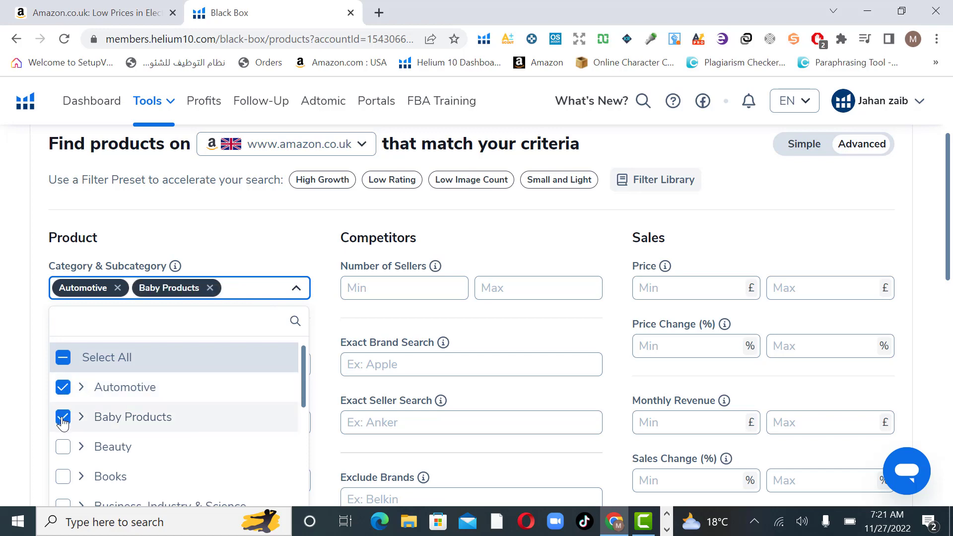
Add the Home & Kitchen category to the Category & Subcategory filter.
{"action": "scroll", "coordinate": [305, 421], "scroll_direction": "down", "scroll_amount": 1}
{"action": "scroll", "coordinate": [306, 420], "scroll_direction": "down", "scroll_amount": 3}
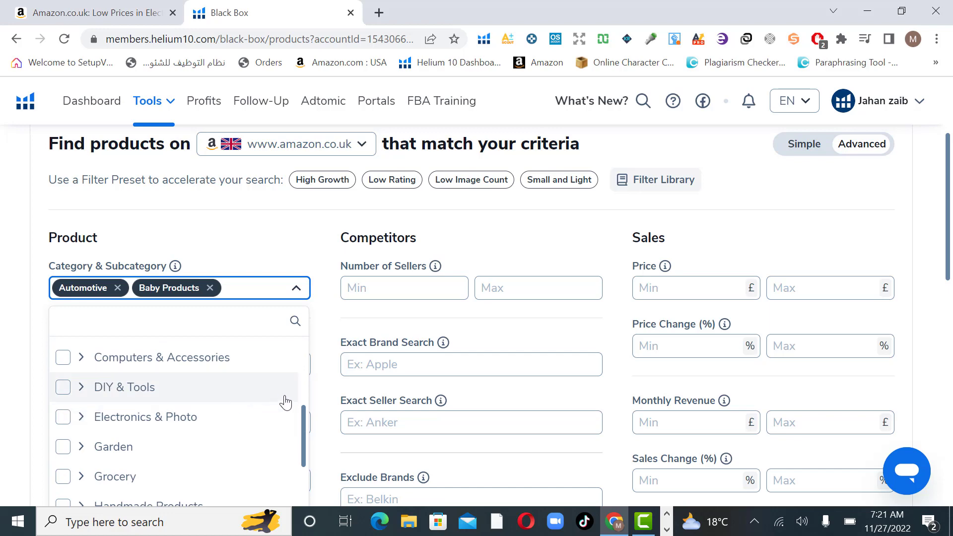
{"action": "scroll", "coordinate": [300, 399], "scroll_direction": "up", "scroll_amount": 3}
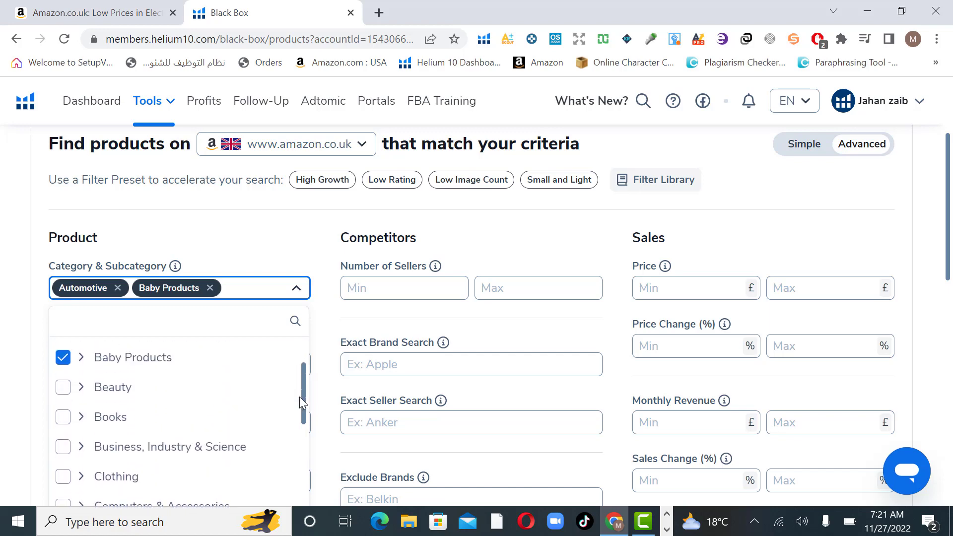
{"action": "scroll", "coordinate": [299, 402], "scroll_direction": "down", "scroll_amount": 1}
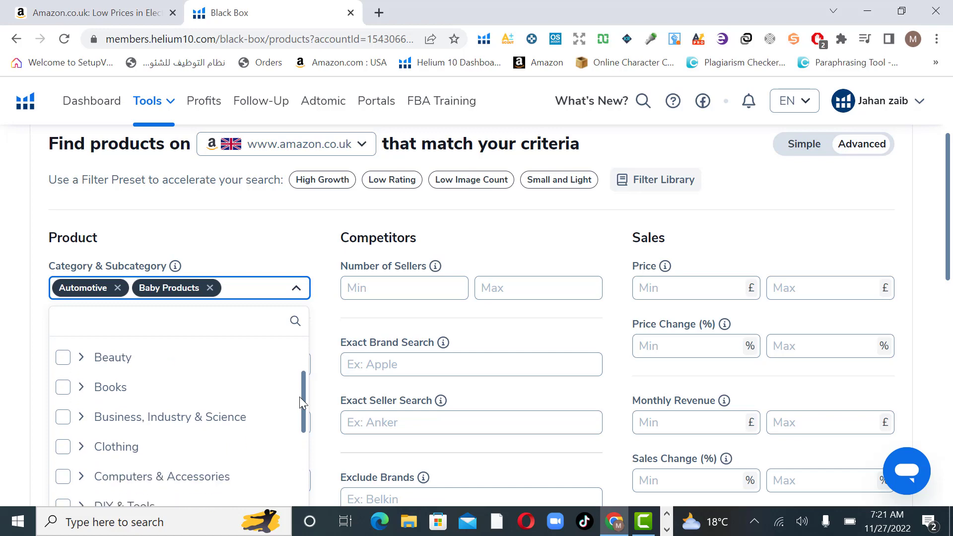
{"action": "scroll", "coordinate": [300, 397], "scroll_direction": "down", "scroll_amount": 3}
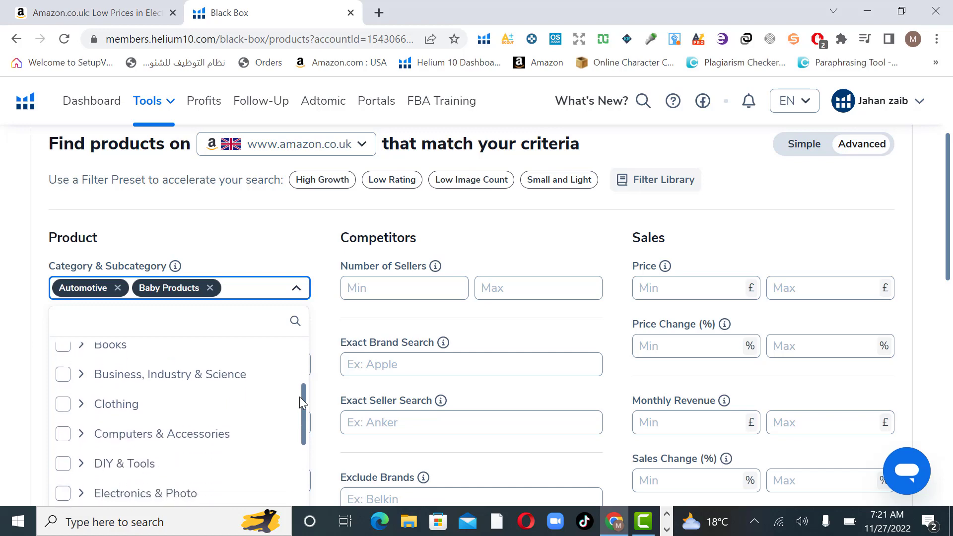
{"action": "scroll", "coordinate": [299, 402], "scroll_direction": "down", "scroll_amount": 1}
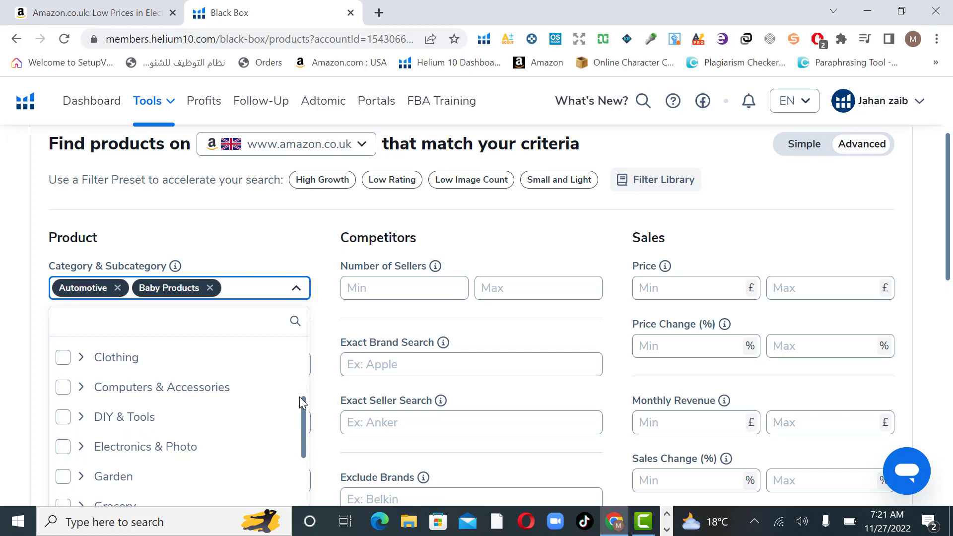
{"action": "scroll", "coordinate": [301, 402], "scroll_direction": "down", "scroll_amount": 3}
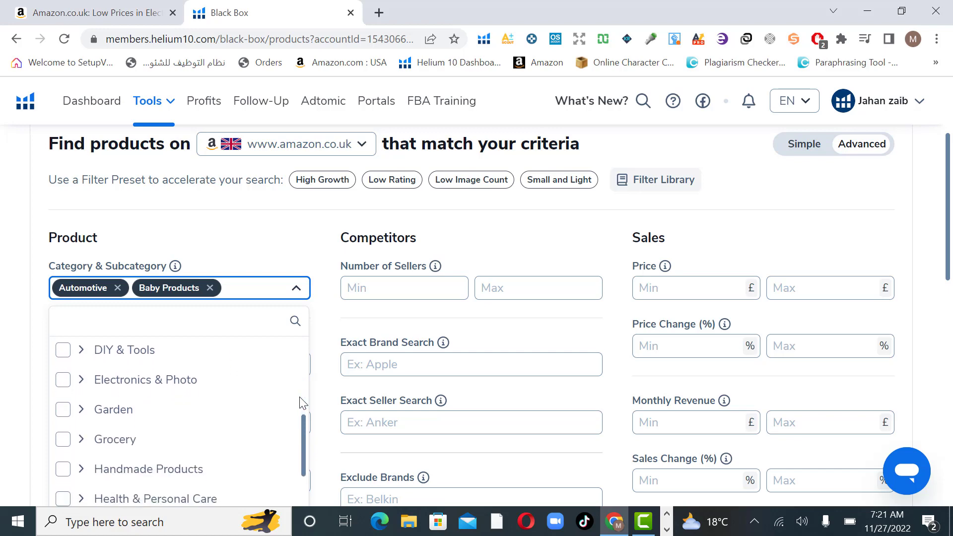
{"action": "scroll", "coordinate": [301, 403], "scroll_direction": "down", "scroll_amount": 4}
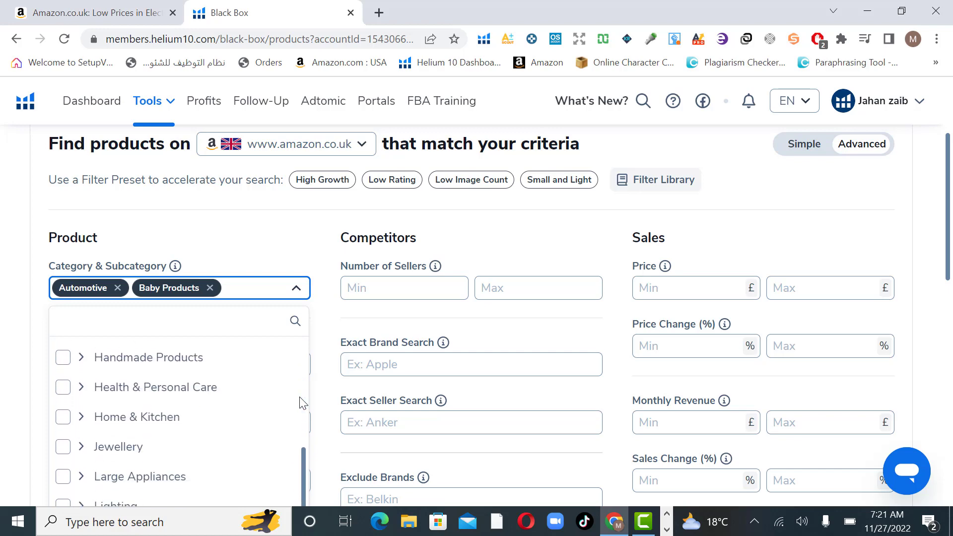
{"action": "scroll", "coordinate": [300, 403], "scroll_direction": "down", "scroll_amount": 1}
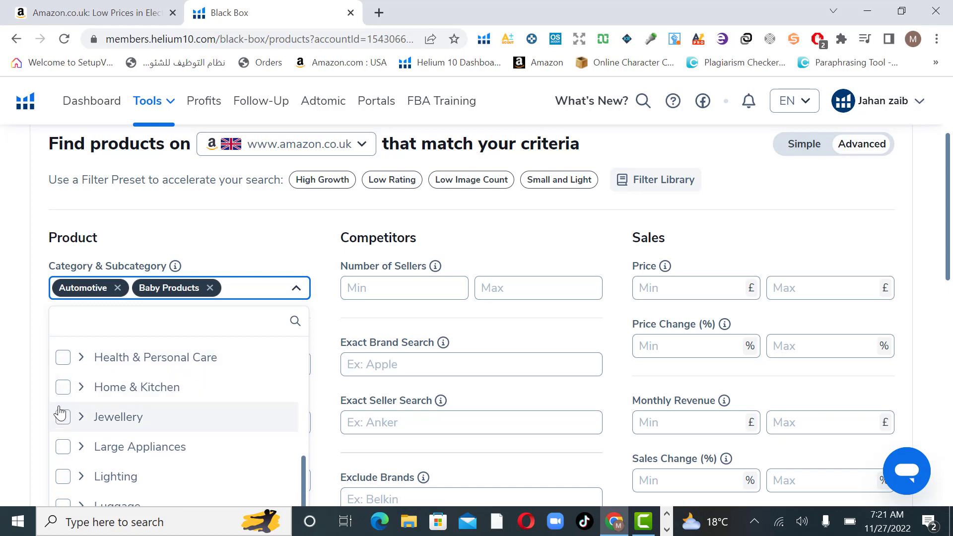
{"action": "left_click", "coordinate": [64, 391]}
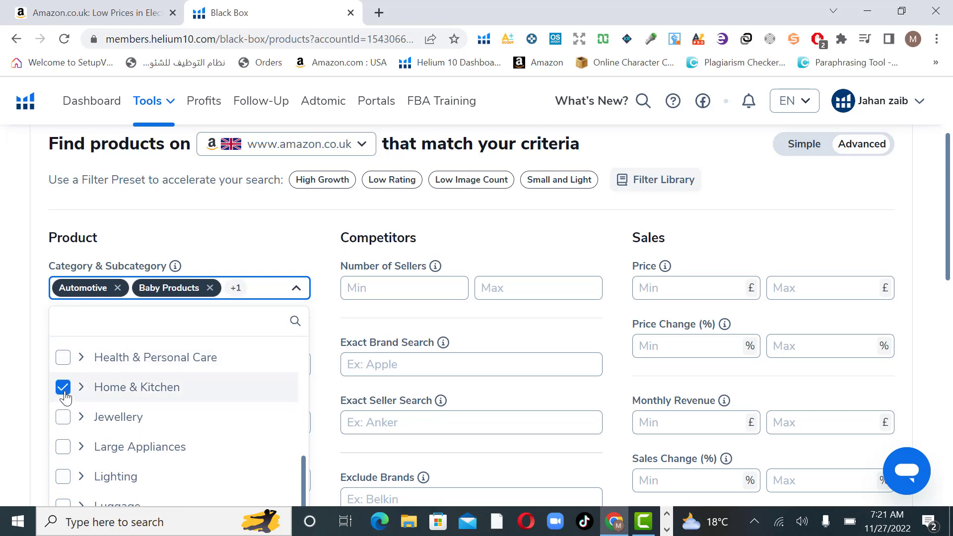
Add the Pet Supplies category to the Category & Subcategory filter.
{"action": "scroll", "coordinate": [65, 394], "scroll_direction": "down", "scroll_amount": 1}
{"action": "scroll", "coordinate": [65, 397], "scroll_direction": "down", "scroll_amount": 4}
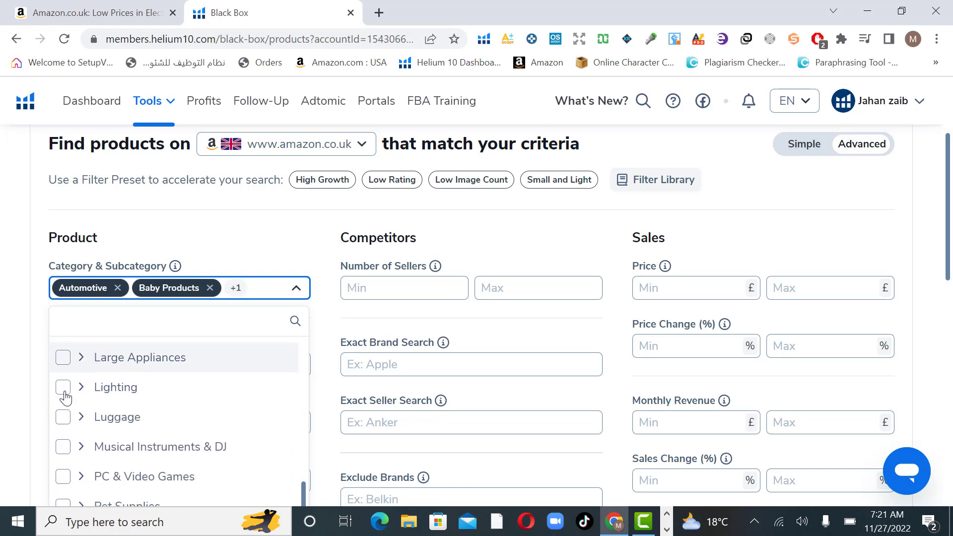
{"action": "scroll", "coordinate": [65, 397], "scroll_direction": "down", "scroll_amount": 1}
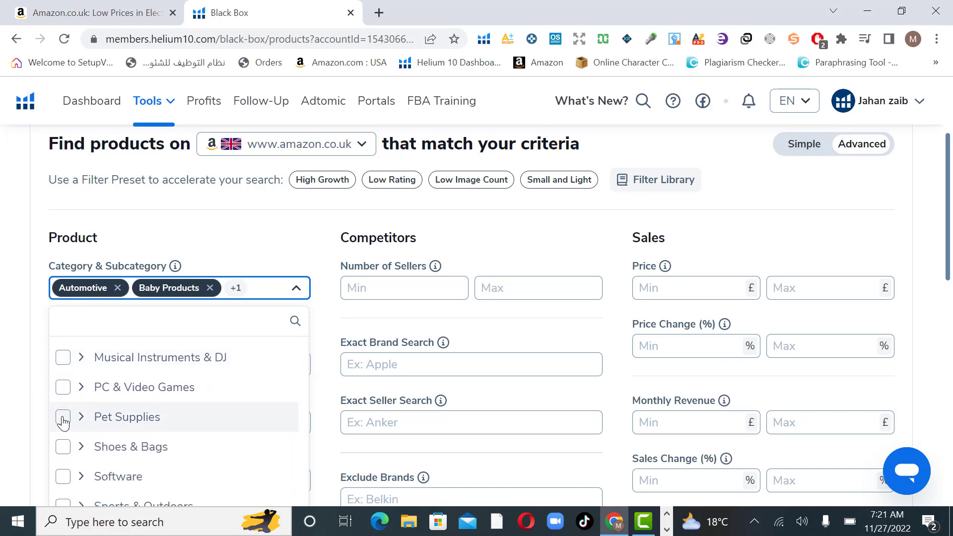
{"action": "left_click", "coordinate": [63, 420]}
{"action": "scroll", "coordinate": [63, 423], "scroll_direction": "down", "scroll_amount": 3}
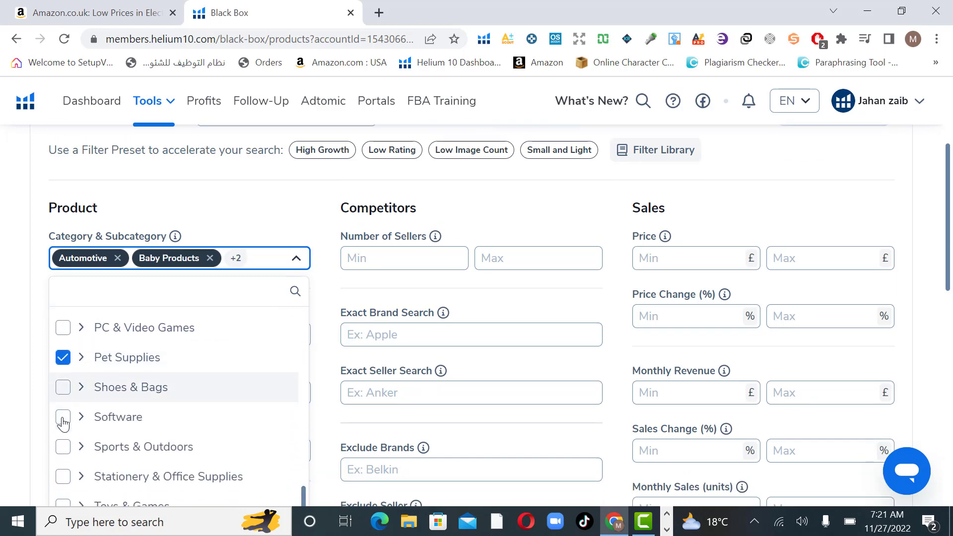
{"action": "scroll", "coordinate": [63, 423], "scroll_direction": "down", "scroll_amount": 3}
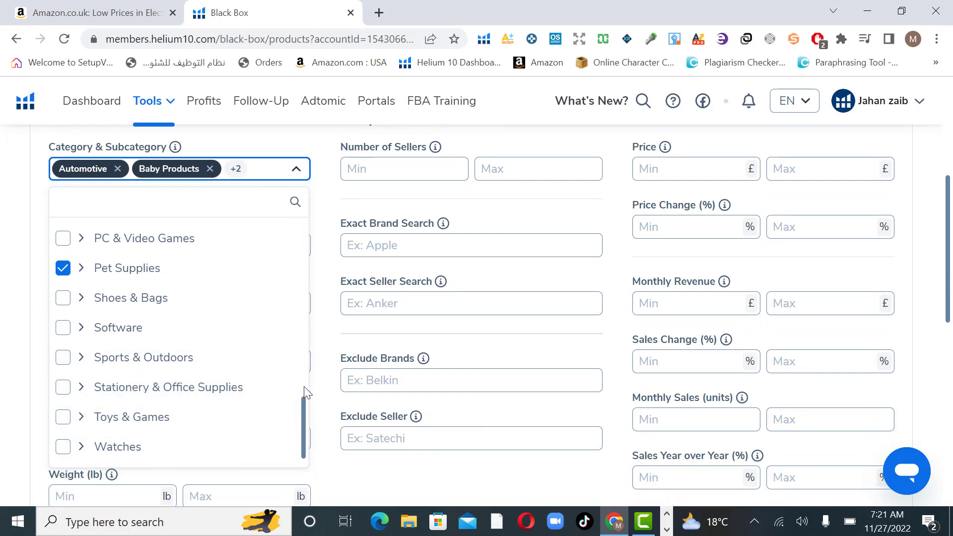
{"action": "scroll", "coordinate": [304, 387], "scroll_direction": "up", "scroll_amount": 4}
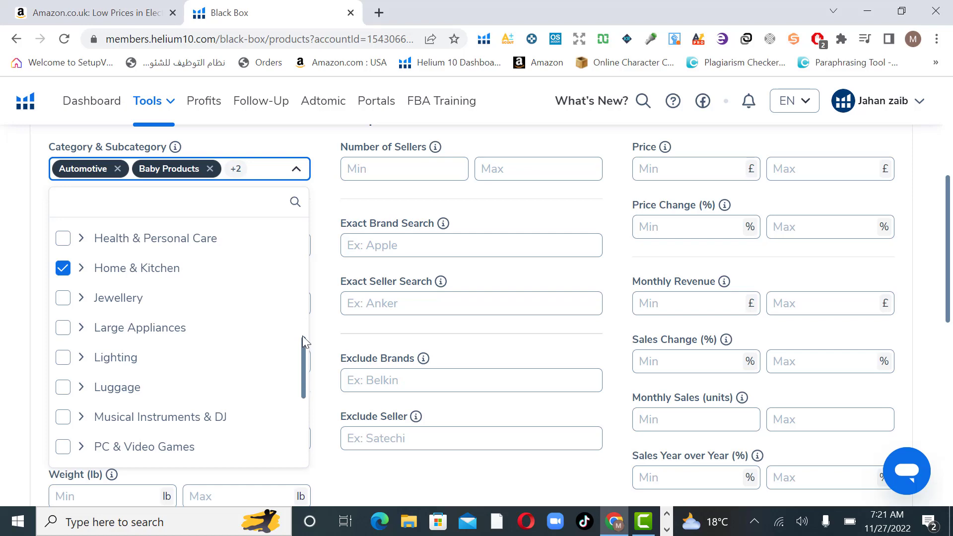
{"action": "left_click", "coordinate": [60, 271]}
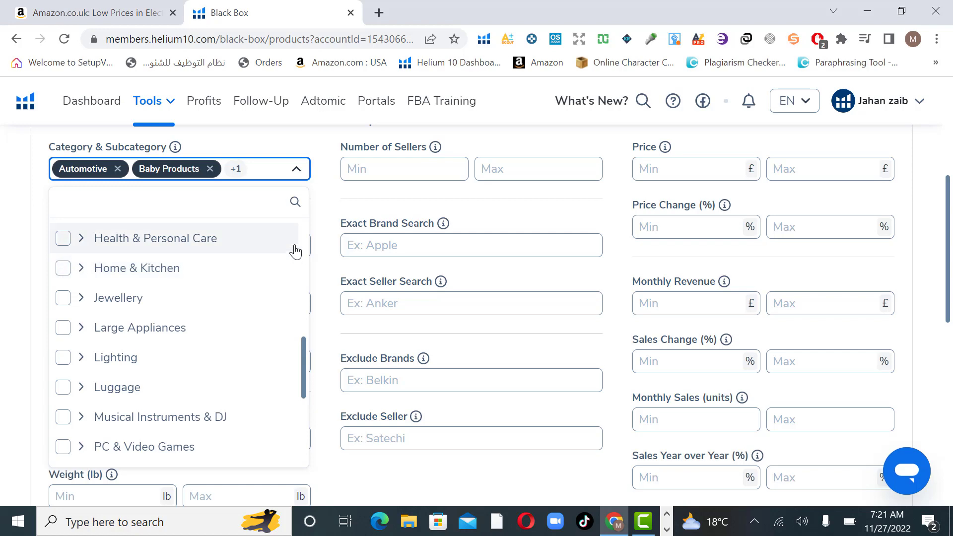
{"action": "left_click", "coordinate": [61, 276]}
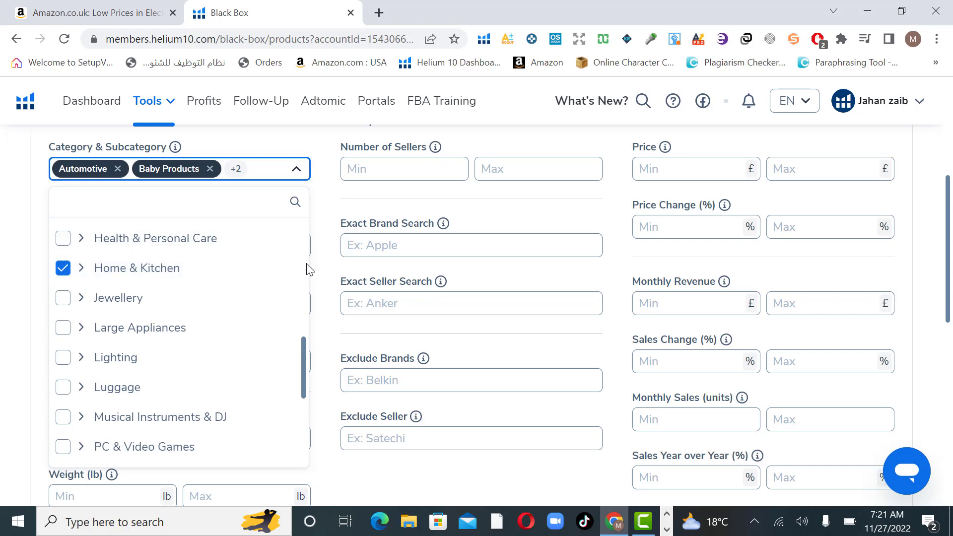
Add the Health & Personal Care category and close the category list.
{"action": "scroll", "coordinate": [307, 268], "scroll_direction": "up", "scroll_amount": 4}
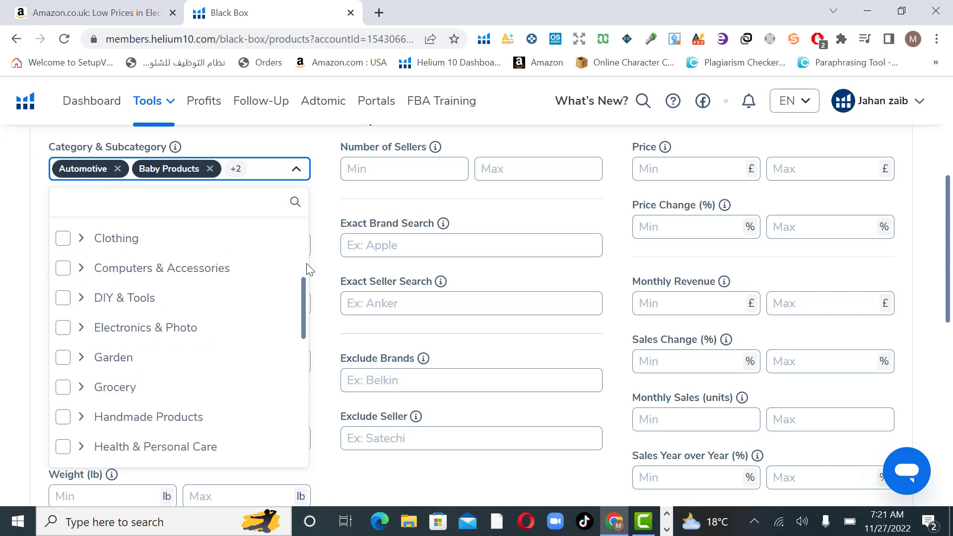
{"action": "left_click", "coordinate": [107, 453]}
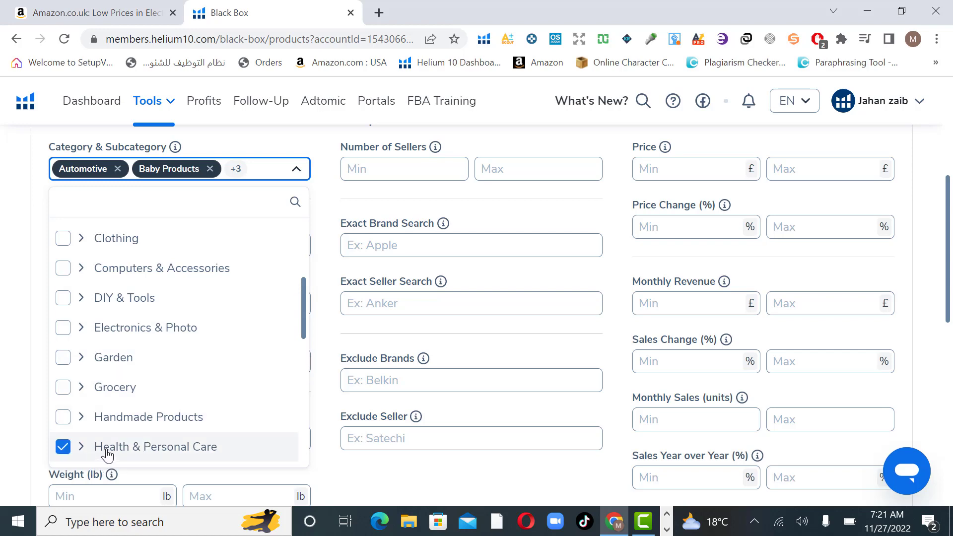
{"action": "left_click", "coordinate": [326, 207]}
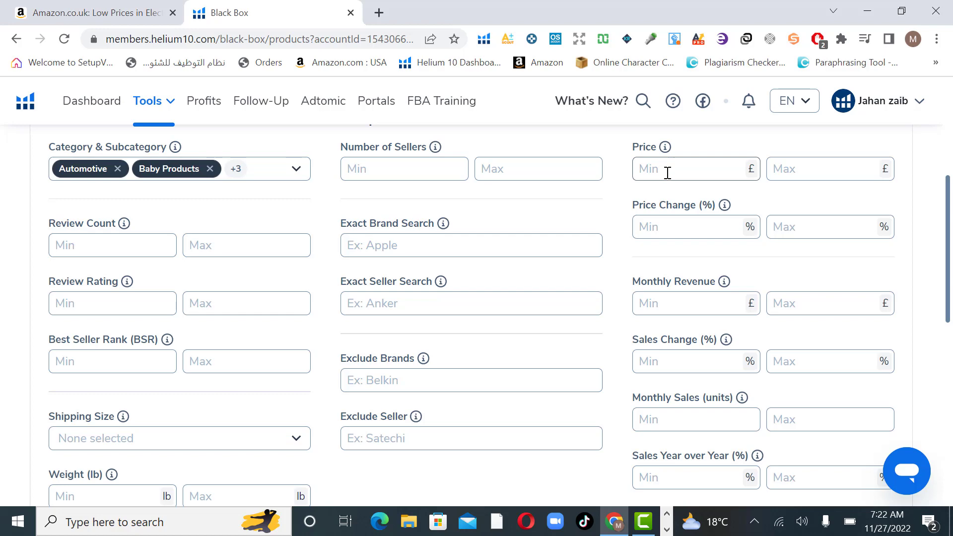
Set the Price filter to a minimum of £15 and a maximum of £50.
{"action": "left_click", "coordinate": [668, 173]}
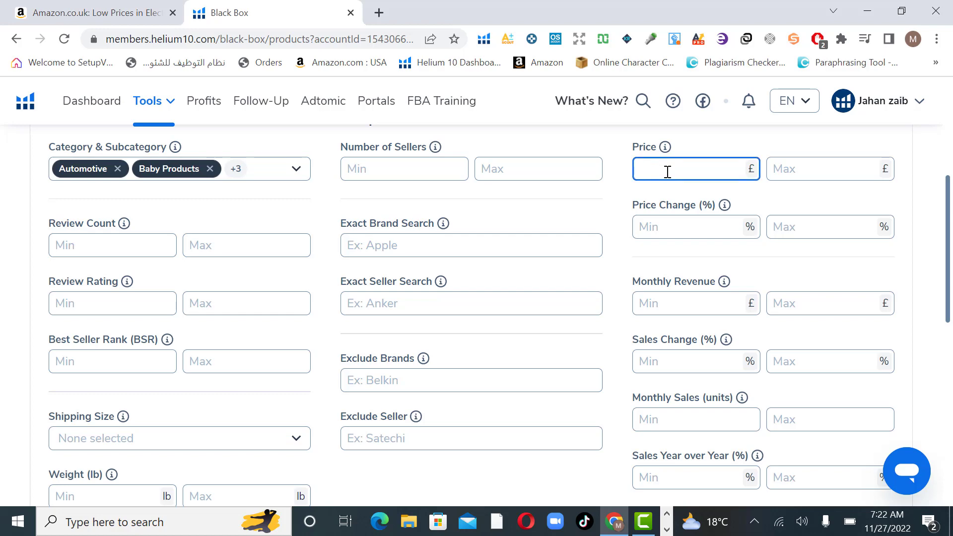
{"action": "type", "text": "15"}
{"action": "left_click", "coordinate": [815, 169]}
{"action": "type", "text": "5"}
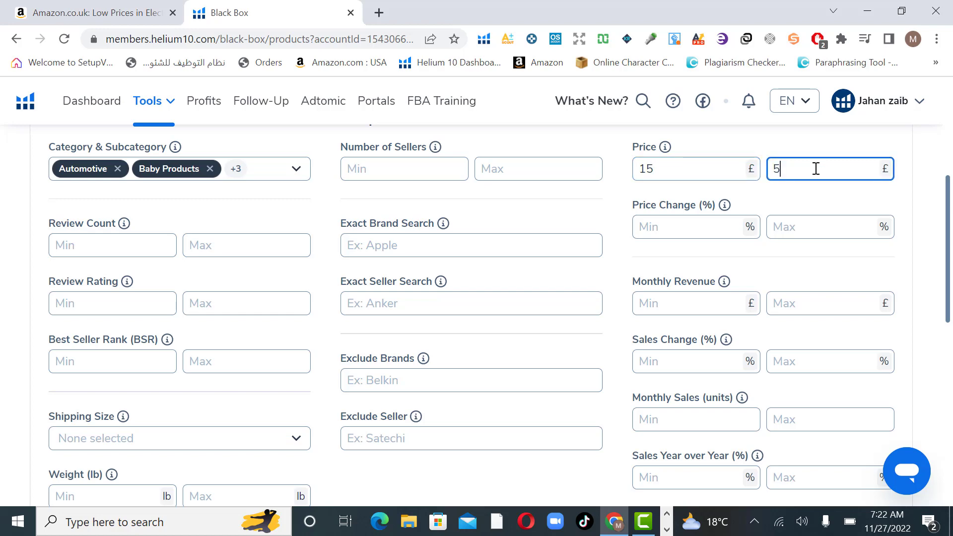
{"action": "type", "text": "0"}
Limit the Review Count to a maximum of 500 and set the minimum Monthly Revenue to £6000.
{"action": "left_click", "coordinate": [211, 246]}
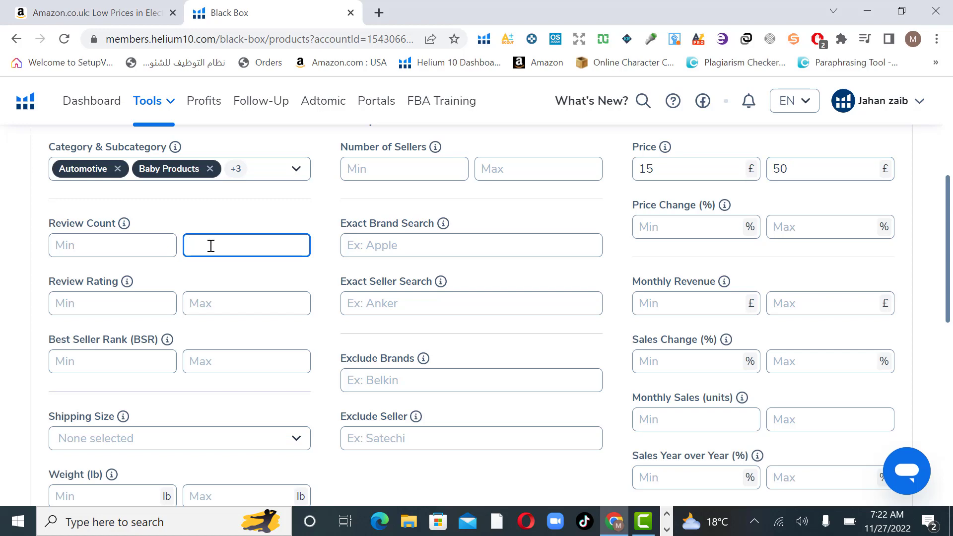
{"action": "type", "text": "500"}
{"action": "left_click", "coordinate": [670, 305]}
{"action": "type", "text": "6"}
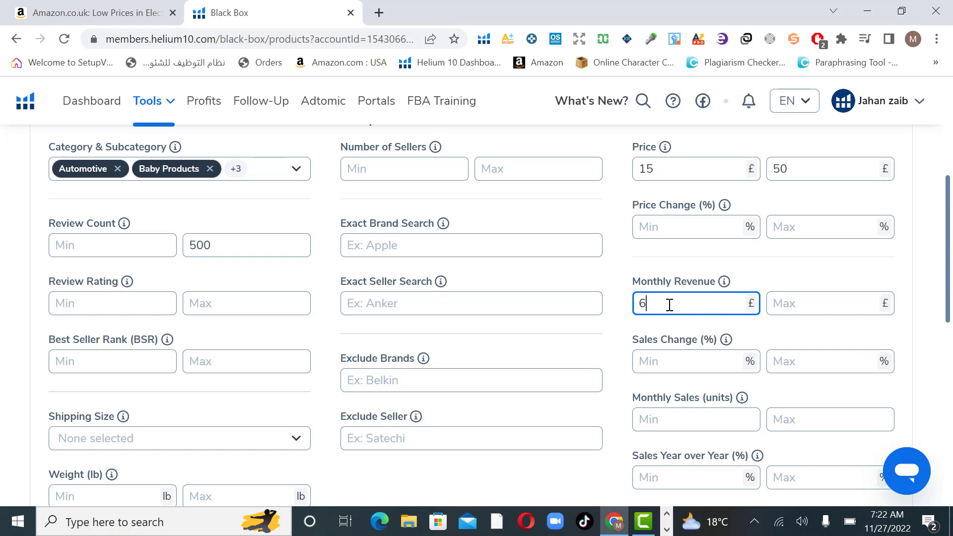
{"action": "type", "text": "000"}
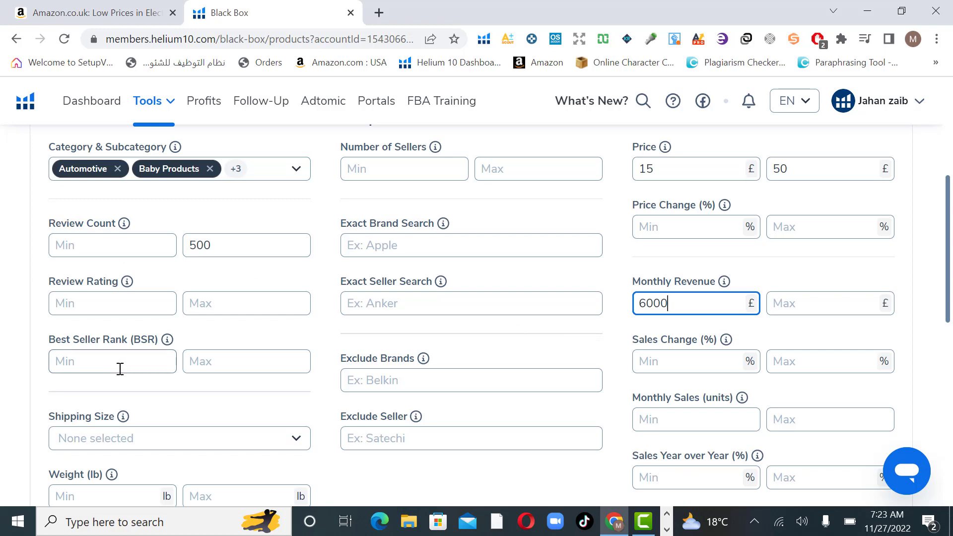
Limit the Best Seller Rank (BSR) filter to a maximum of 20000.
{"action": "left_click", "coordinate": [218, 366]}
{"action": "type", "text": "2"}
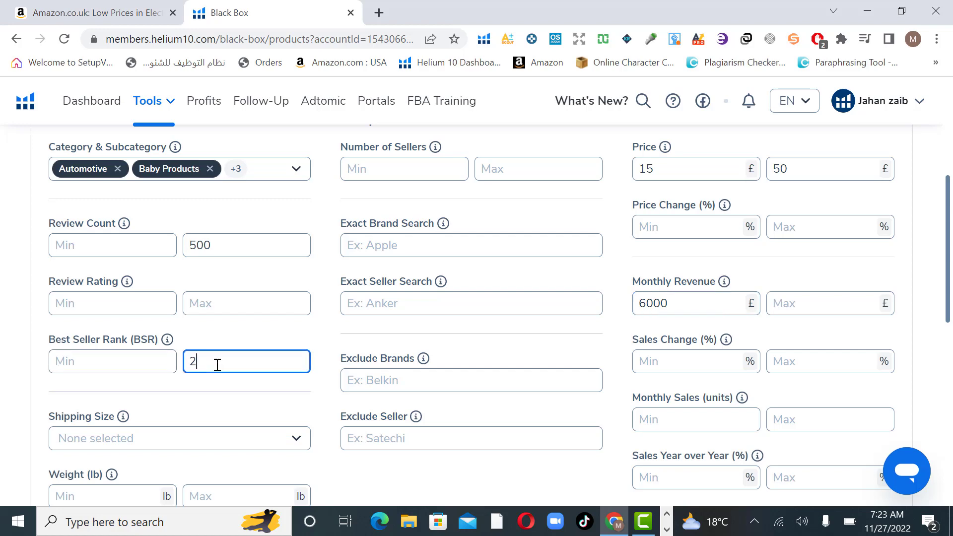
{"action": "type", "text": "0000"}
Enter 800 as the minimum Monthly Sales in units and lower it by one to 799.
{"action": "left_click", "coordinate": [672, 423]}
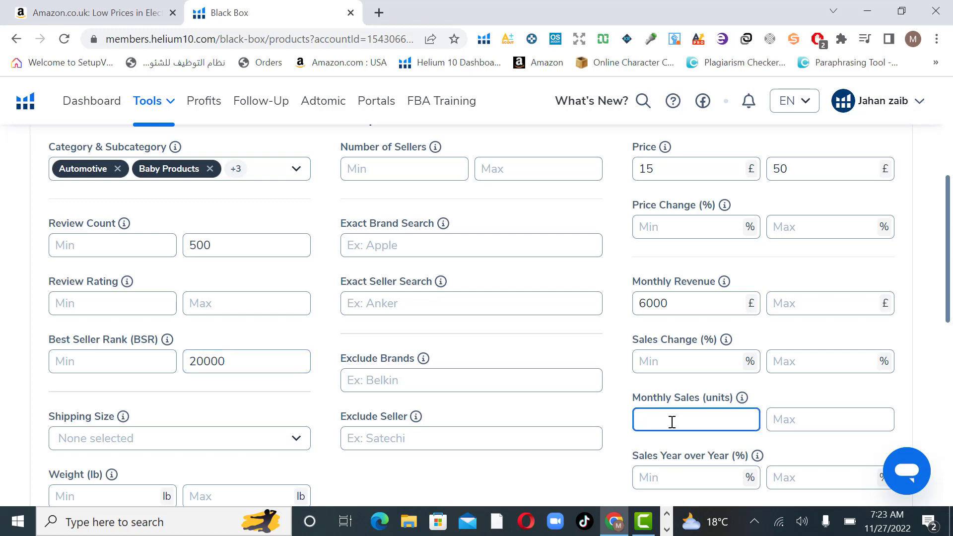
{"action": "type", "text": "800"}
{"action": "key", "text": "Down"}
{"action": "key", "text": "Down"}
{"action": "key", "text": "Down"}
{"action": "right_click", "coordinate": [949, 331]}
{"action": "scroll", "coordinate": [950, 368], "scroll_direction": "down", "scroll_amount": 7}
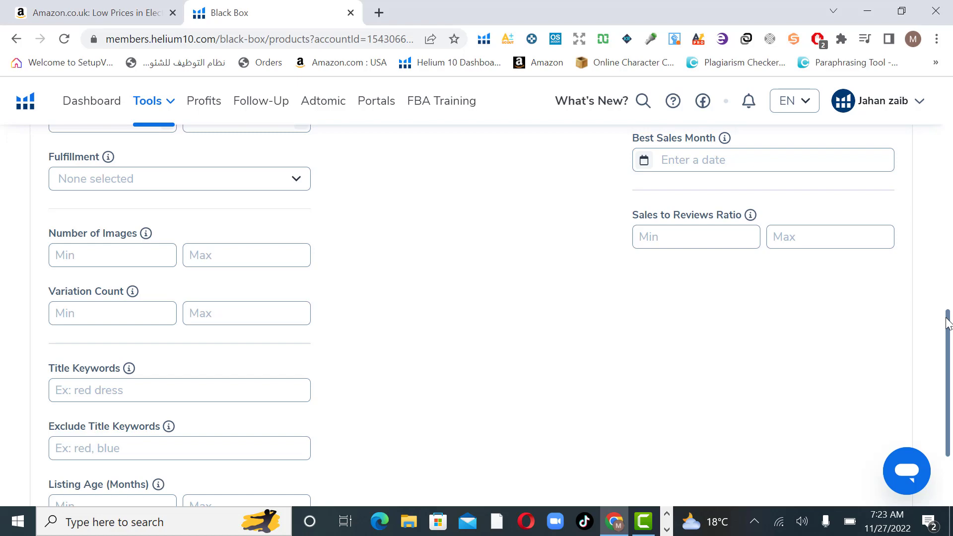
{"action": "scroll", "coordinate": [950, 318], "scroll_direction": "up", "scroll_amount": 5}
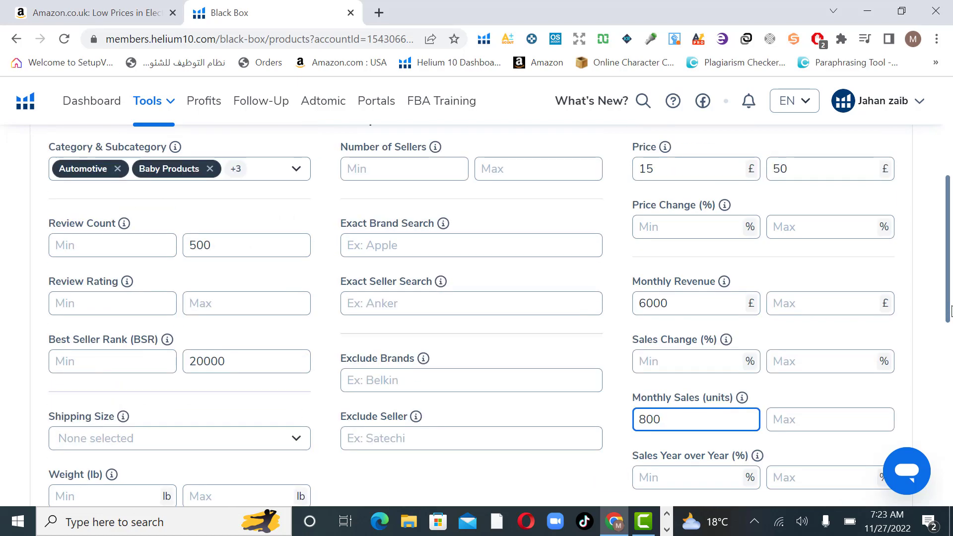
{"action": "key", "text": "Down"}
{"action": "scroll", "coordinate": [952, 496], "scroll_direction": "down", "scroll_amount": 5}
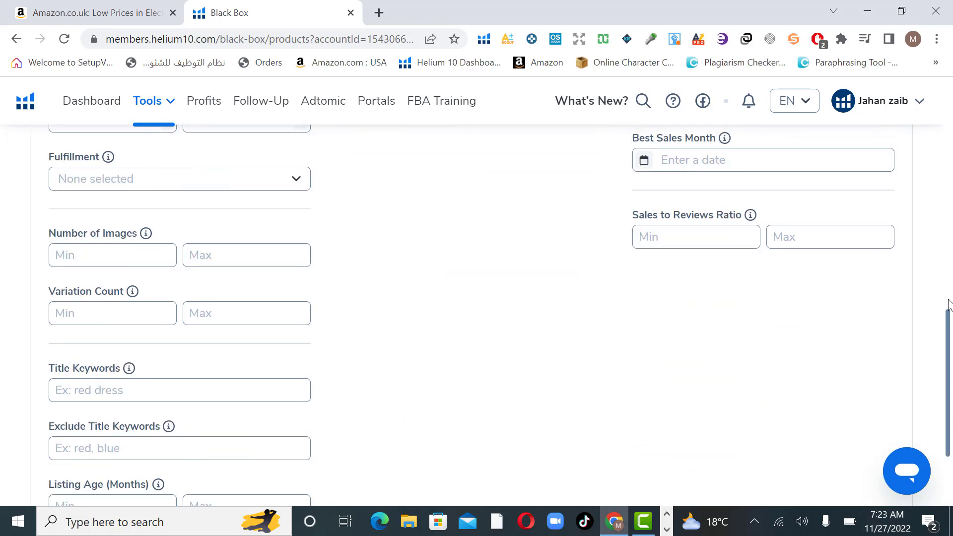
{"action": "scroll", "coordinate": [950, 303], "scroll_direction": "up", "scroll_amount": 5}
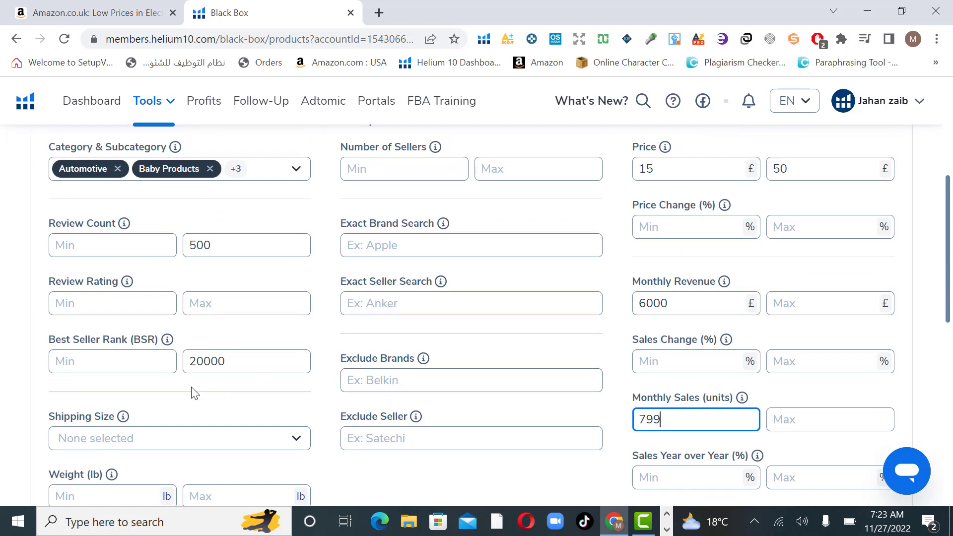
Restrict the Shipping Size filter to Standard Parcel and close the size list.
{"action": "left_click", "coordinate": [296, 441]}
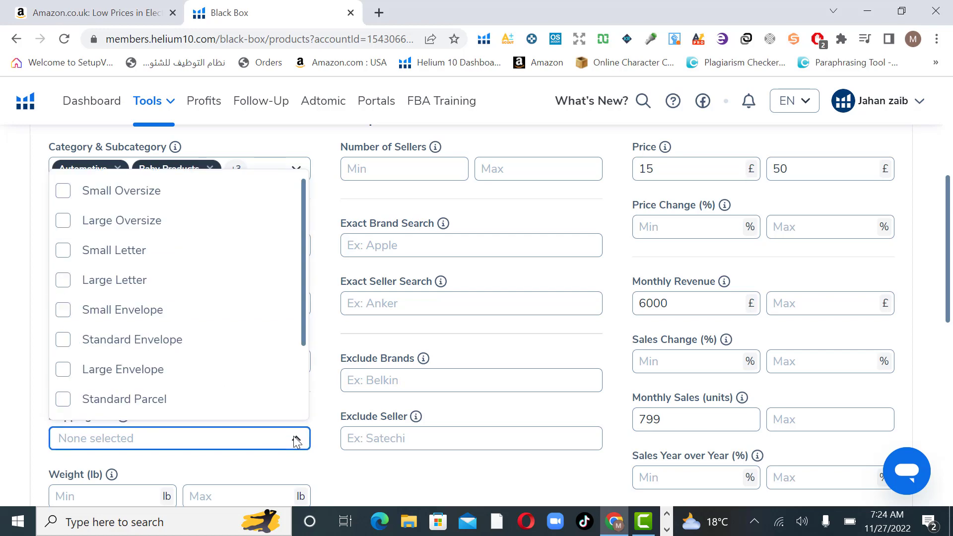
{"action": "left_click", "coordinate": [61, 403]}
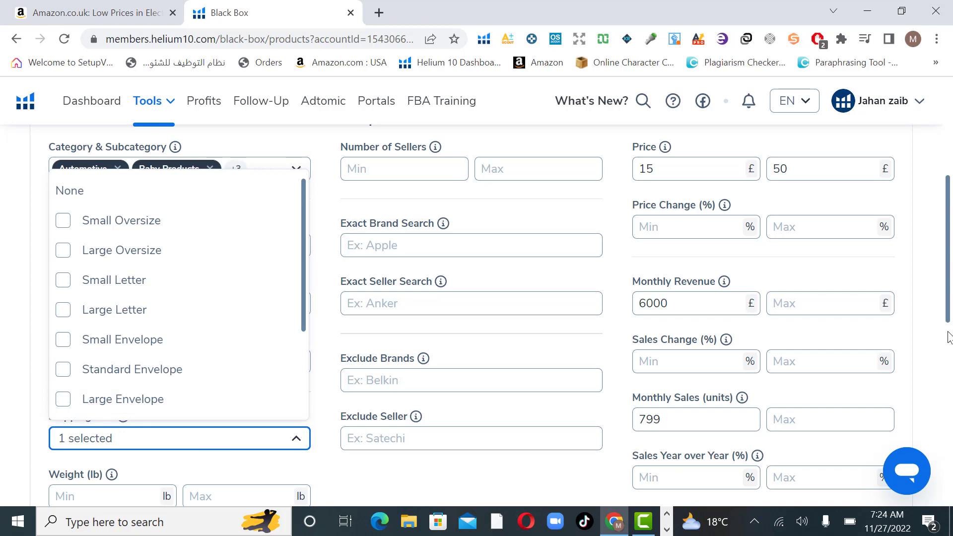
{"action": "scroll", "coordinate": [949, 354], "scroll_direction": "down", "scroll_amount": 7}
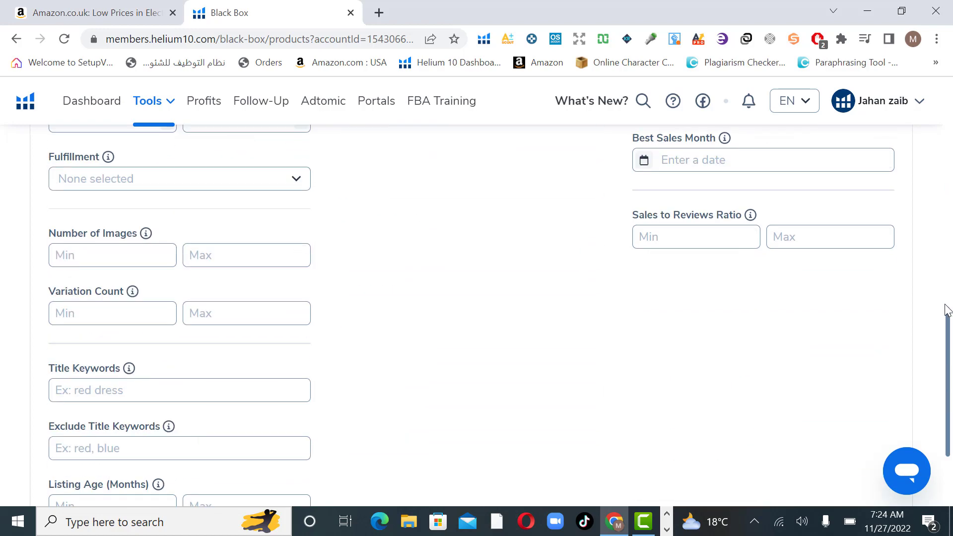
{"action": "scroll", "coordinate": [946, 313], "scroll_direction": "up", "scroll_amount": 7}
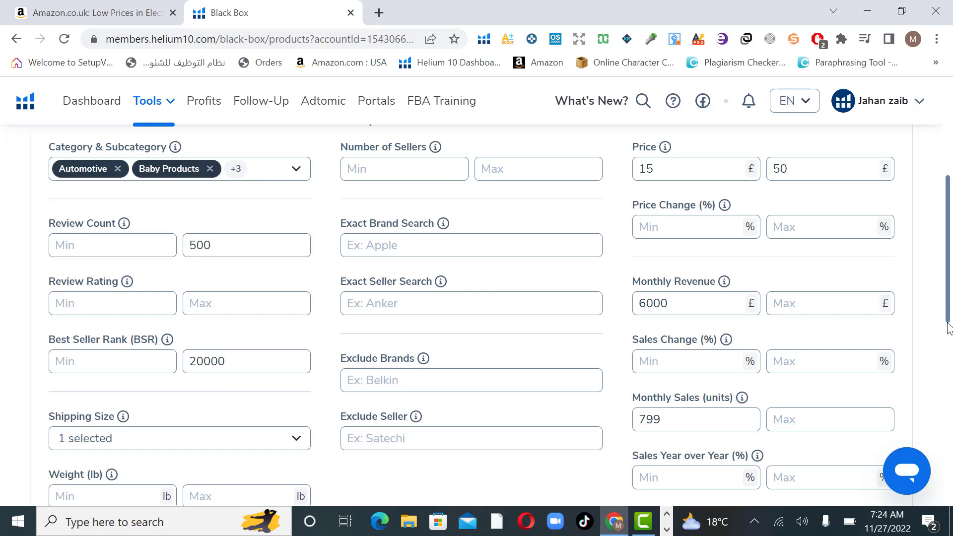
Limit the product Weight filter to a maximum of 2 lb.
{"action": "scroll", "coordinate": [949, 328], "scroll_direction": "down", "scroll_amount": 1}
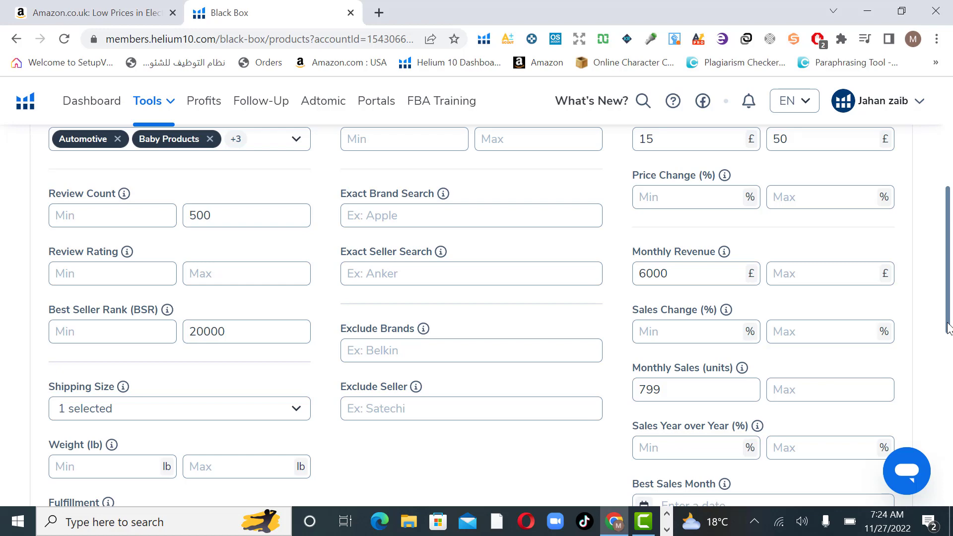
{"action": "scroll", "coordinate": [949, 328], "scroll_direction": "down", "scroll_amount": 1}
{"action": "scroll", "coordinate": [949, 328], "scroll_direction": "down", "scroll_amount": 2}
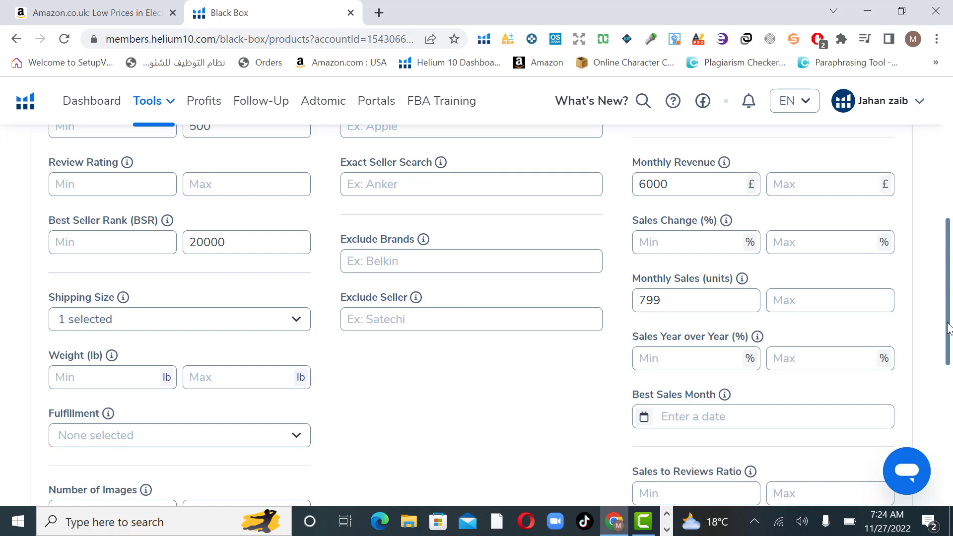
{"action": "scroll", "coordinate": [949, 328], "scroll_direction": "down", "scroll_amount": 2}
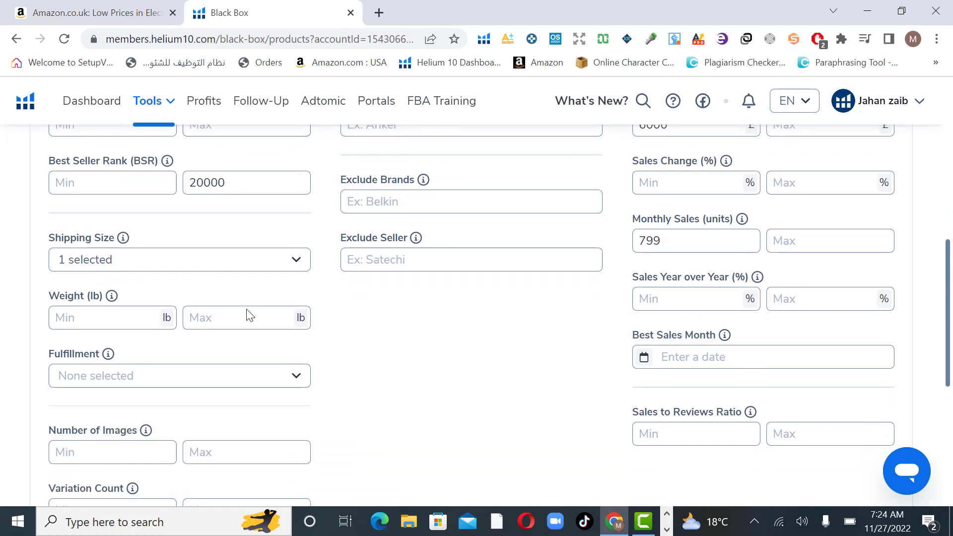
{"action": "left_click", "coordinate": [213, 317]}
{"action": "type", "text": "2"}
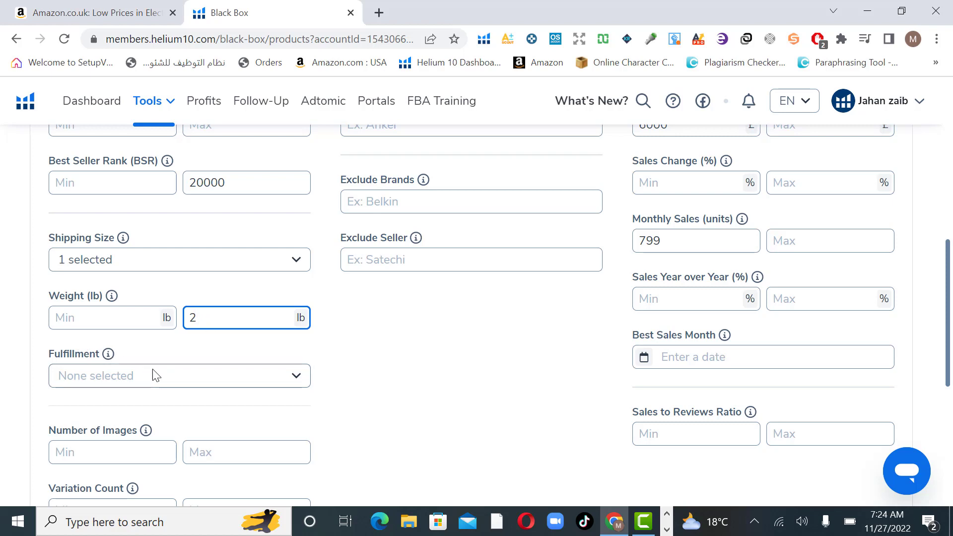
Review the options of the Fulfillment filter and close its list without choosing any.
{"action": "left_click", "coordinate": [297, 377]}
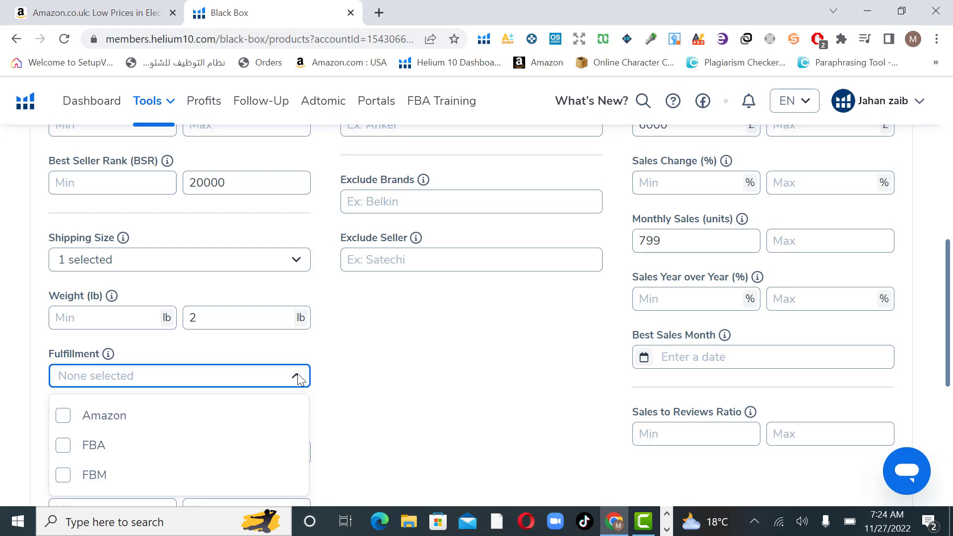
{"action": "left_click", "coordinate": [297, 373]}
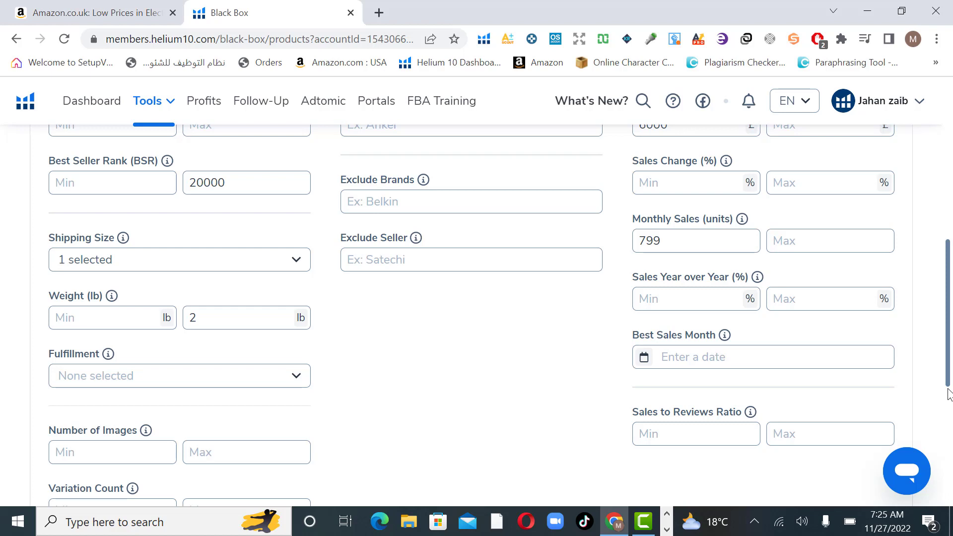
{"action": "key", "text": "Down"}
{"action": "key", "text": "Down"}
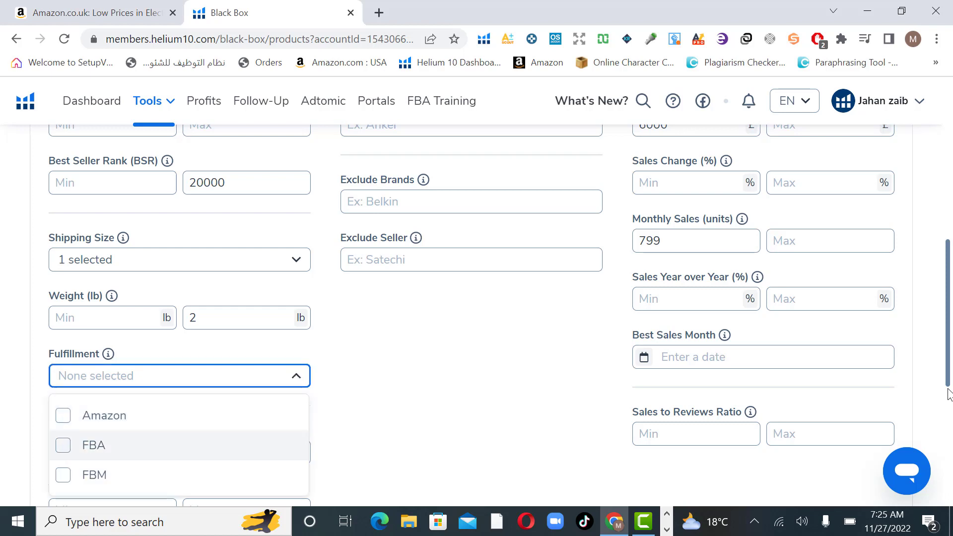
{"action": "key", "text": "Down"}
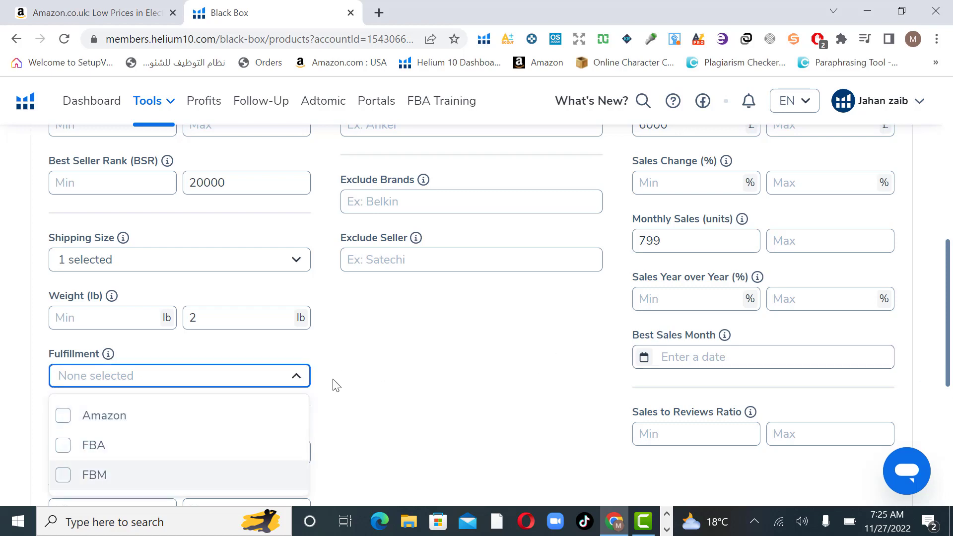
{"action": "left_click", "coordinate": [296, 377]}
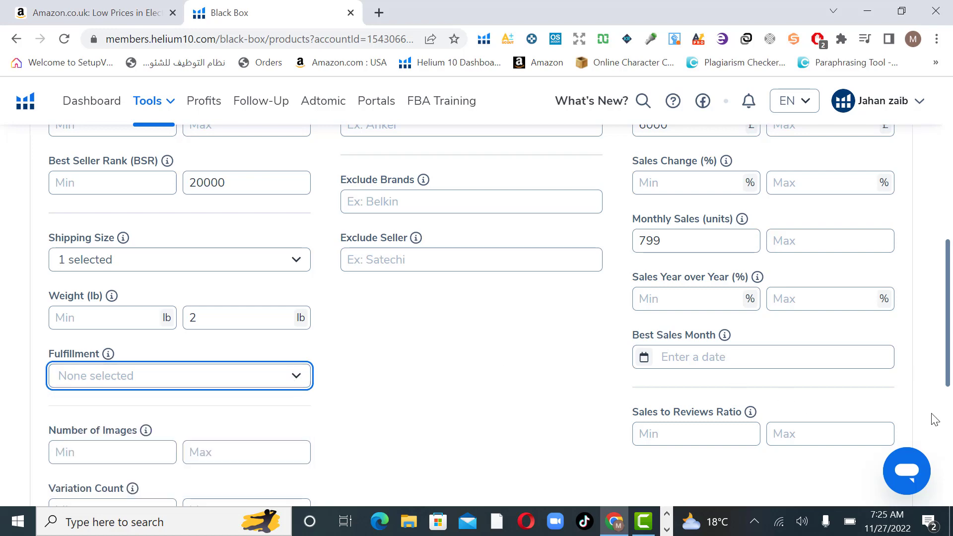
Run the product search with the configured filters.
{"action": "left_click", "coordinate": [949, 398]}
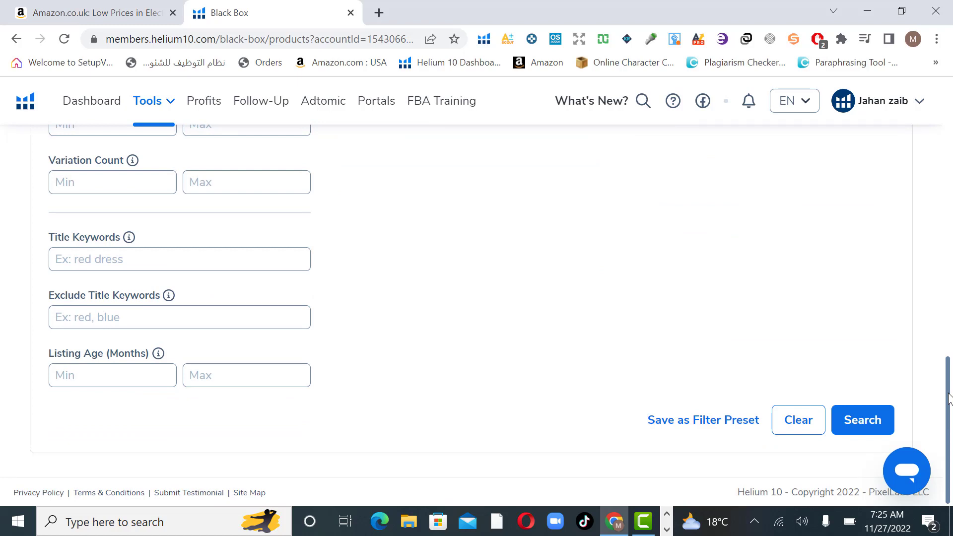
{"action": "left_click", "coordinate": [865, 423]}
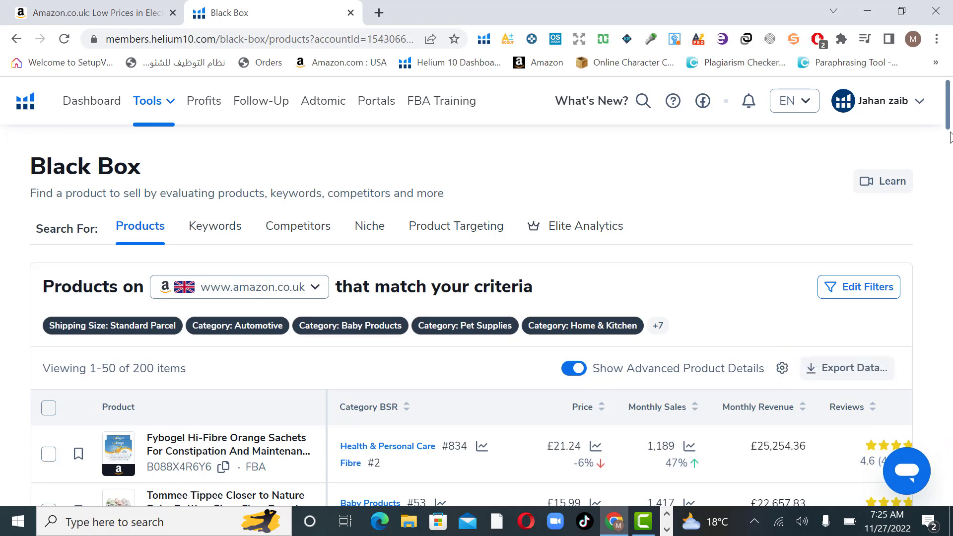
Examine the matching products, comparing their category BSR, price, monthly sales, monthly revenue and reviews.
{"action": "scroll", "coordinate": [950, 131], "scroll_direction": "down", "scroll_amount": 1}
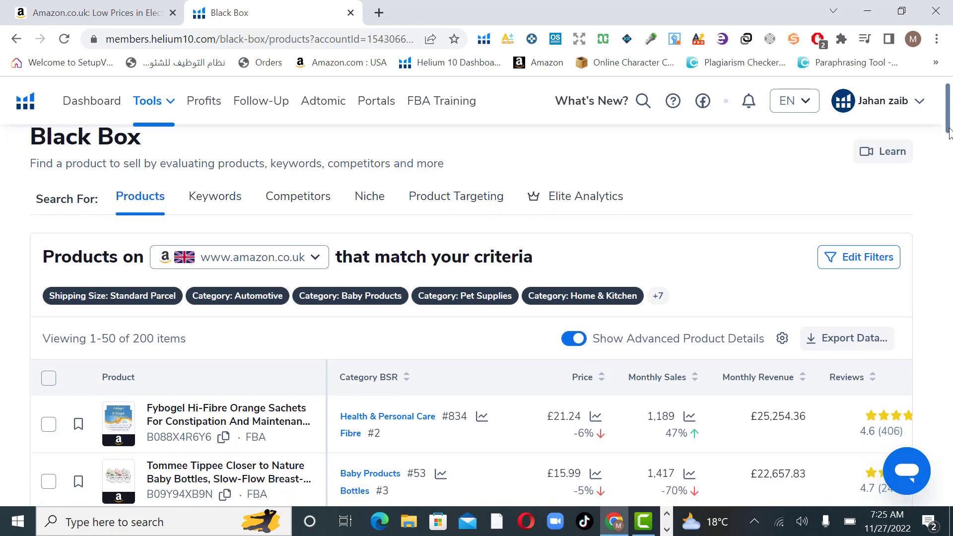
{"action": "scroll", "coordinate": [950, 132], "scroll_direction": "down", "scroll_amount": 4}
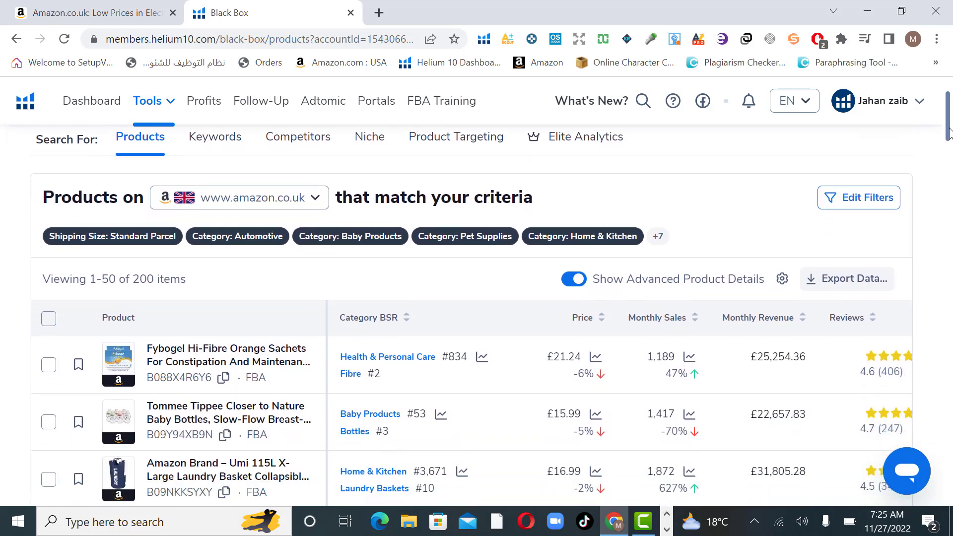
{"action": "scroll", "coordinate": [950, 132], "scroll_direction": "down", "scroll_amount": 3}
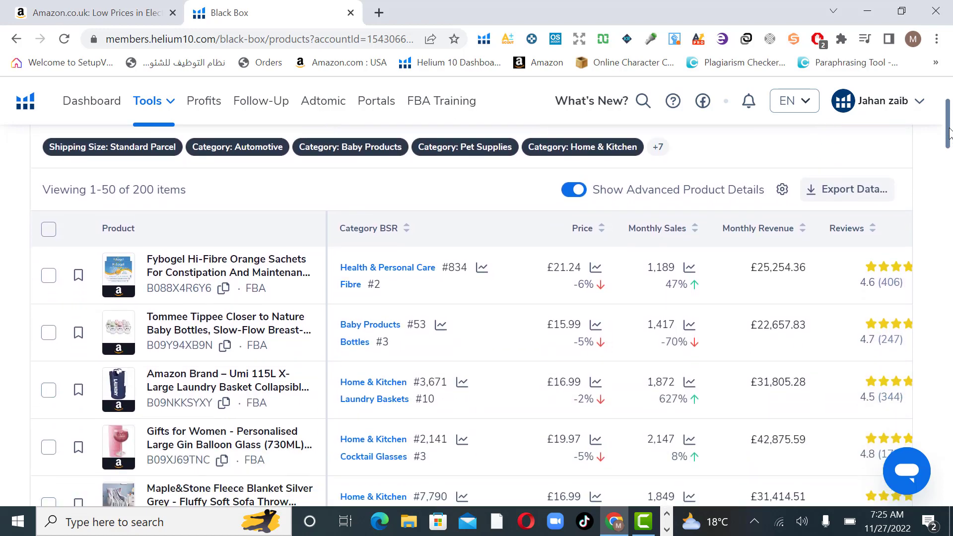
{"action": "scroll", "coordinate": [950, 132], "scroll_direction": "down", "scroll_amount": 1}
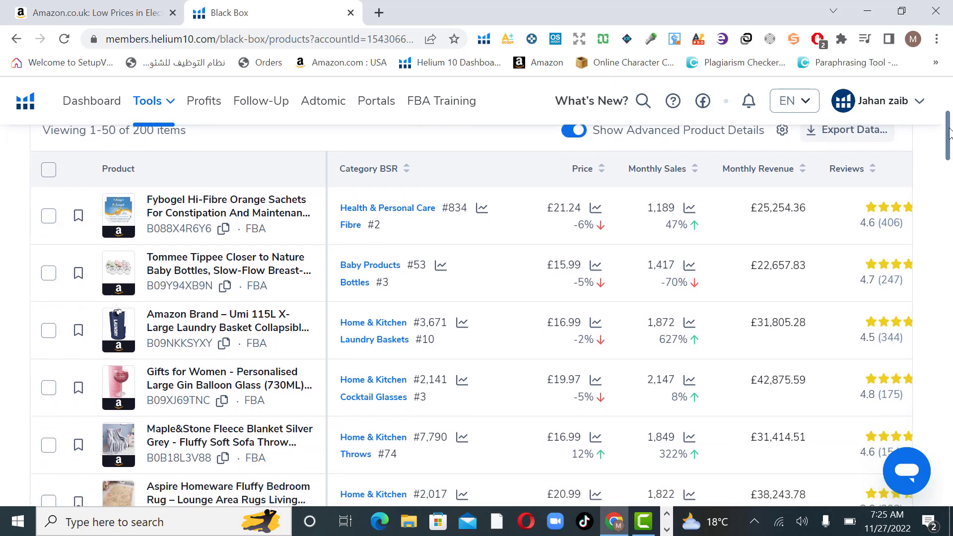
{"action": "scroll", "coordinate": [950, 132], "scroll_direction": "down", "scroll_amount": 2}
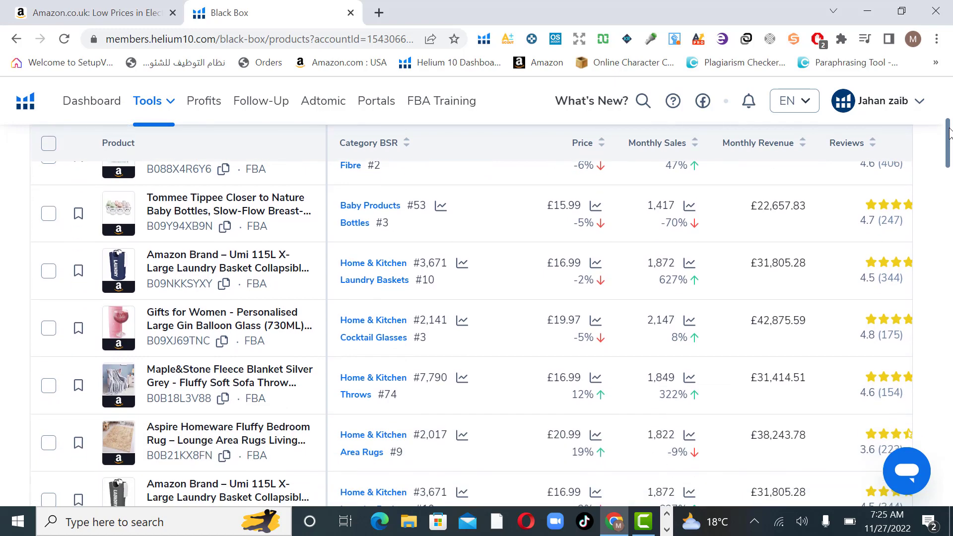
{"action": "scroll", "coordinate": [950, 131], "scroll_direction": "down", "scroll_amount": 2}
{"action": "scroll", "coordinate": [950, 132], "scroll_direction": "down", "scroll_amount": 1}
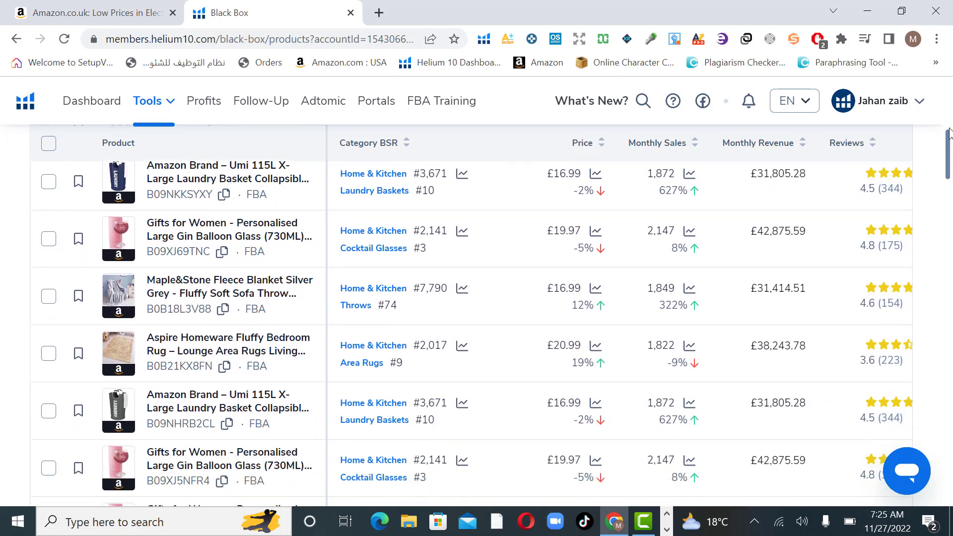
{"action": "scroll", "coordinate": [950, 131], "scroll_direction": "down", "scroll_amount": 2}
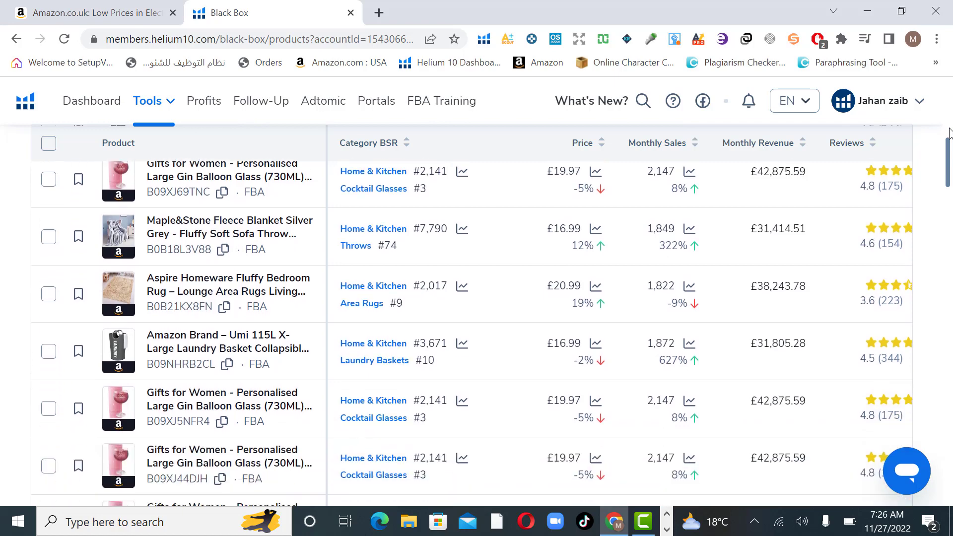
{"action": "scroll", "coordinate": [950, 132], "scroll_direction": "down", "scroll_amount": 3}
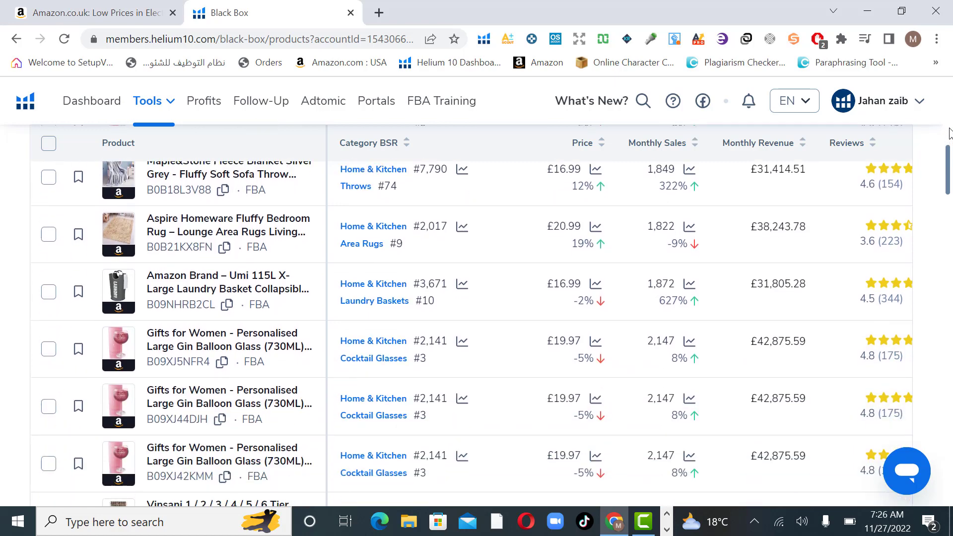
{"action": "scroll", "coordinate": [950, 132], "scroll_direction": "down", "scroll_amount": 3}
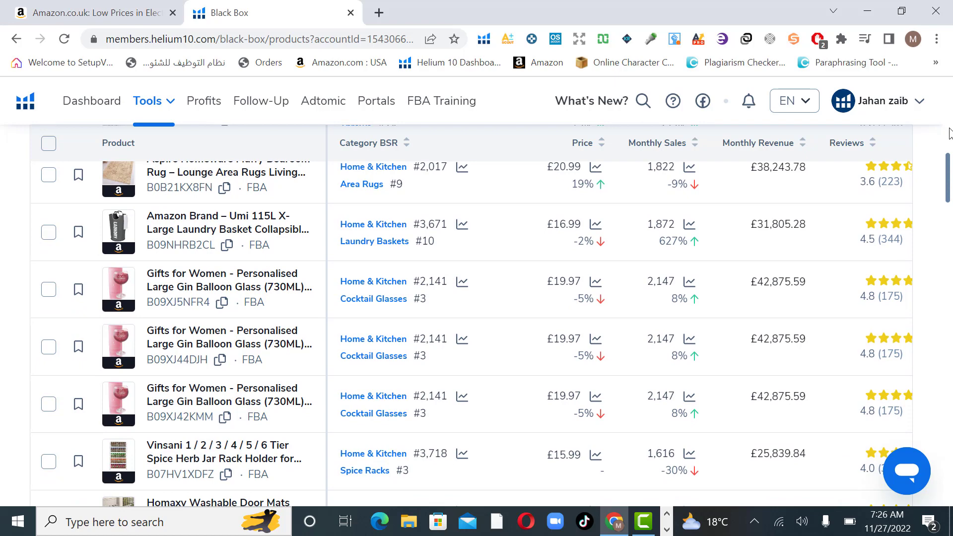
{"action": "scroll", "coordinate": [950, 132], "scroll_direction": "down", "scroll_amount": 1}
{"action": "scroll", "coordinate": [950, 131], "scroll_direction": "down", "scroll_amount": 2}
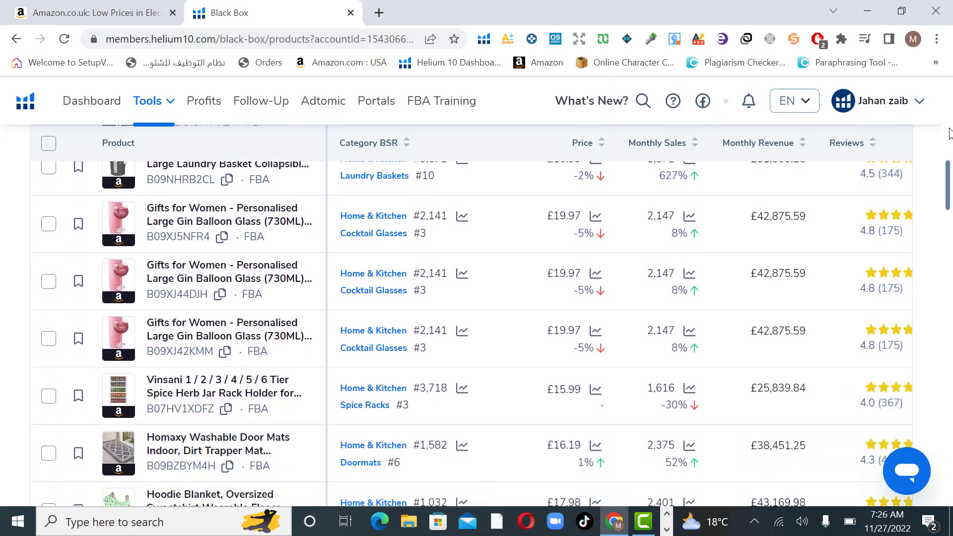
{"action": "scroll", "coordinate": [950, 132], "scroll_direction": "down", "scroll_amount": 1}
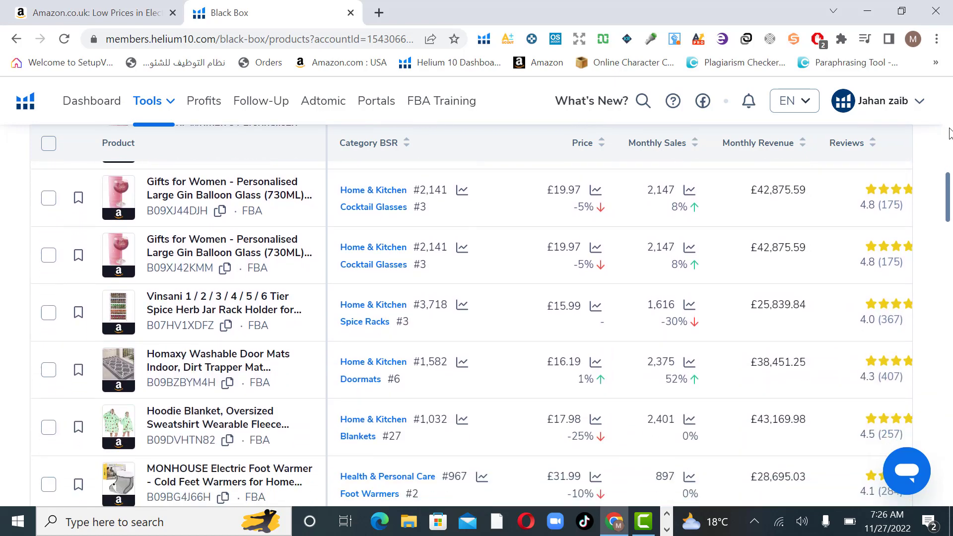
{"action": "scroll", "coordinate": [950, 132], "scroll_direction": "down", "scroll_amount": 1}
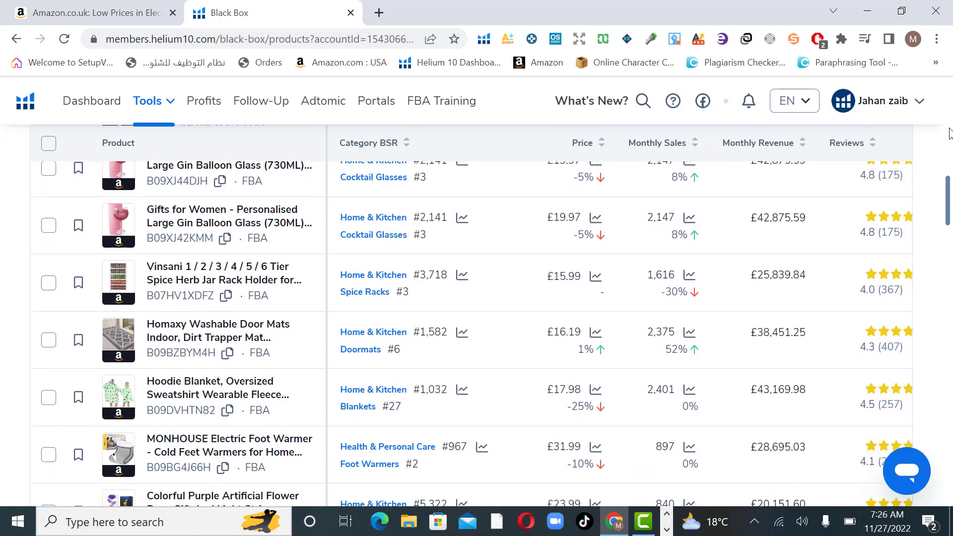
{"action": "scroll", "coordinate": [950, 132], "scroll_direction": "down", "scroll_amount": 3}
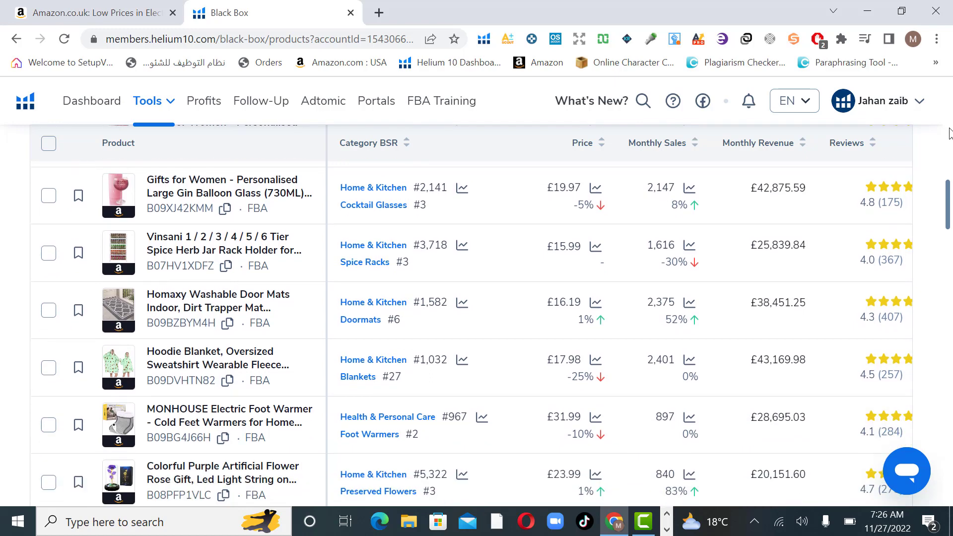
{"action": "scroll", "coordinate": [950, 134], "scroll_direction": "down", "scroll_amount": 1}
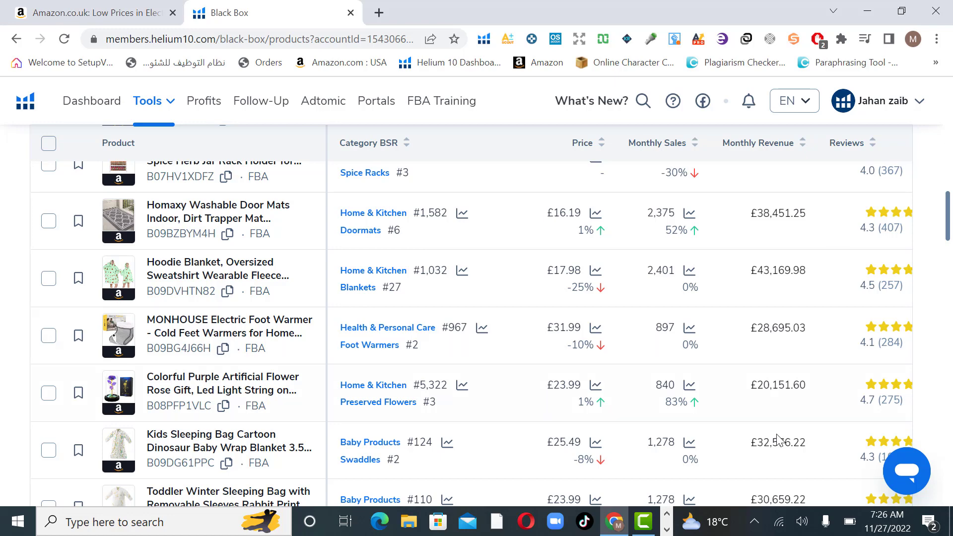
{"action": "left_click", "coordinate": [645, 522]}
{"action": "left_click", "coordinate": [668, 529]}
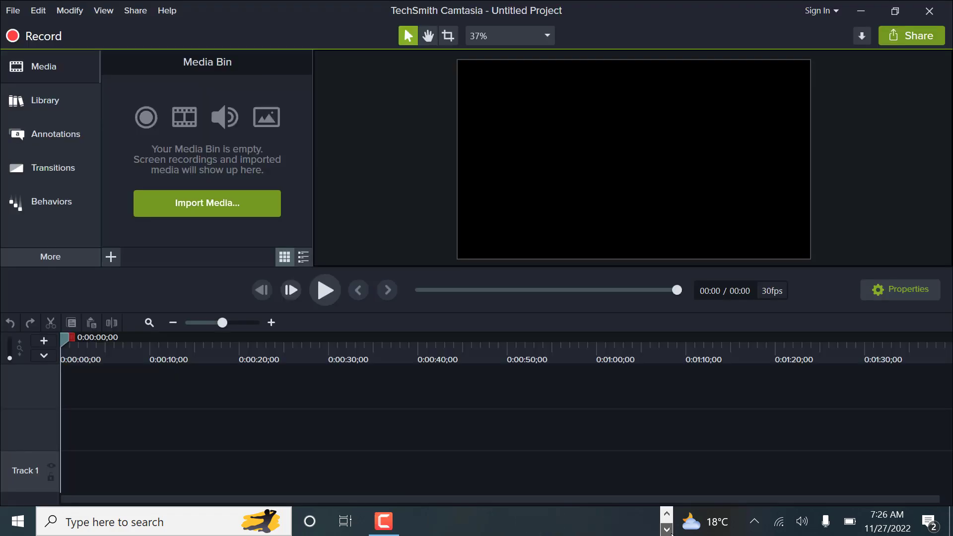
{"action": "left_click", "coordinate": [392, 531]}
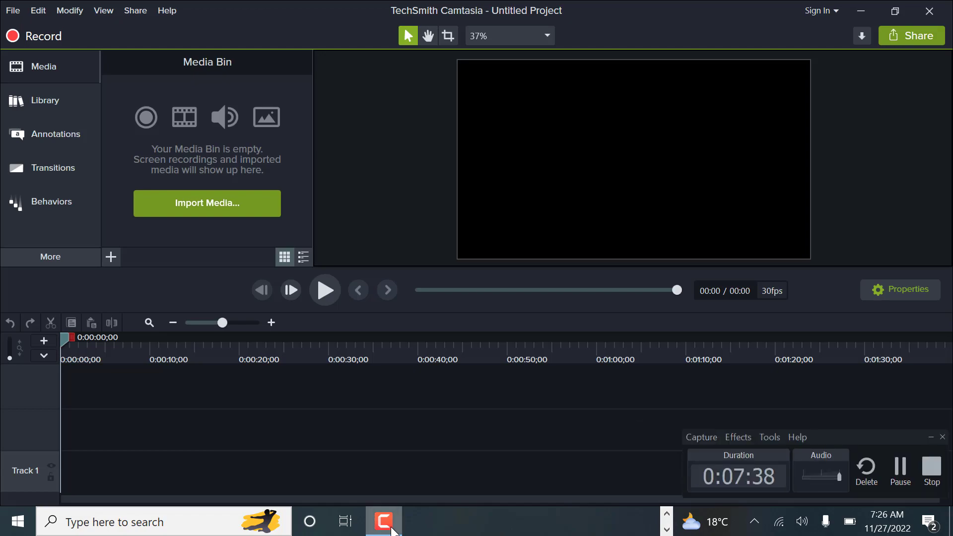